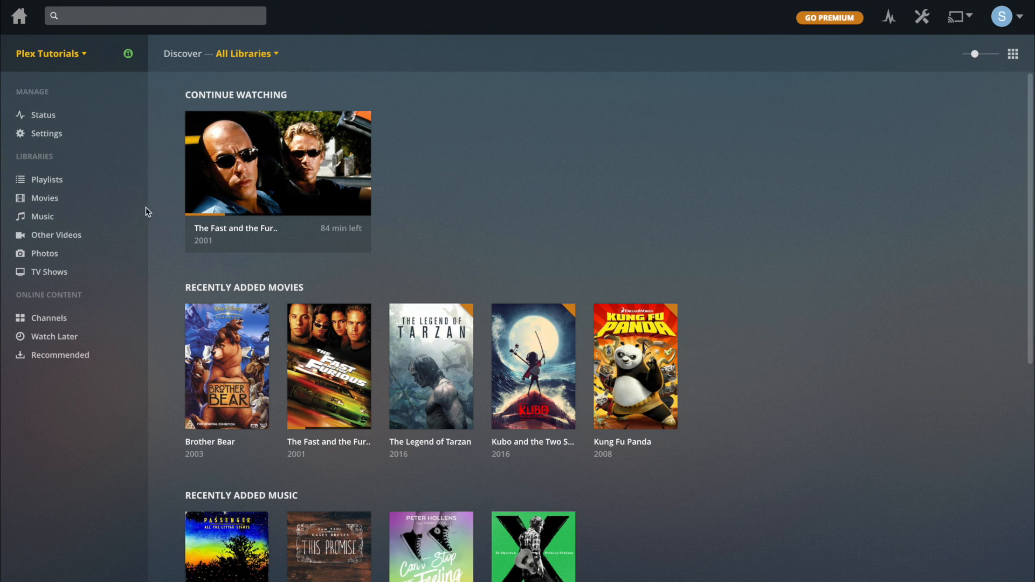
Check the scanner and agent in the Movies library's advanced edit settings, and close them without saving.
{"action": "left_click", "coordinate": [131, 198]}
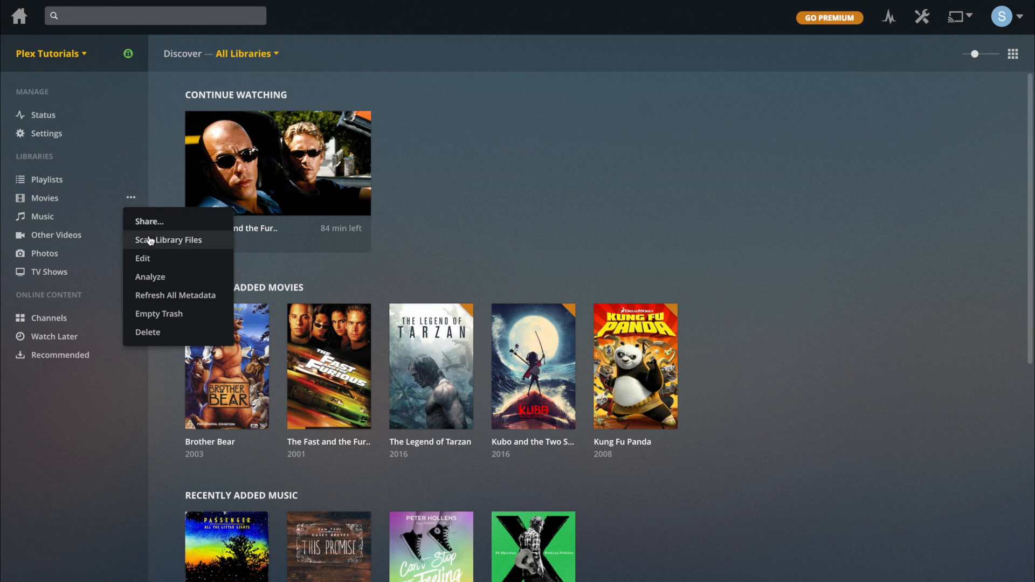
{"action": "left_click", "coordinate": [140, 260]}
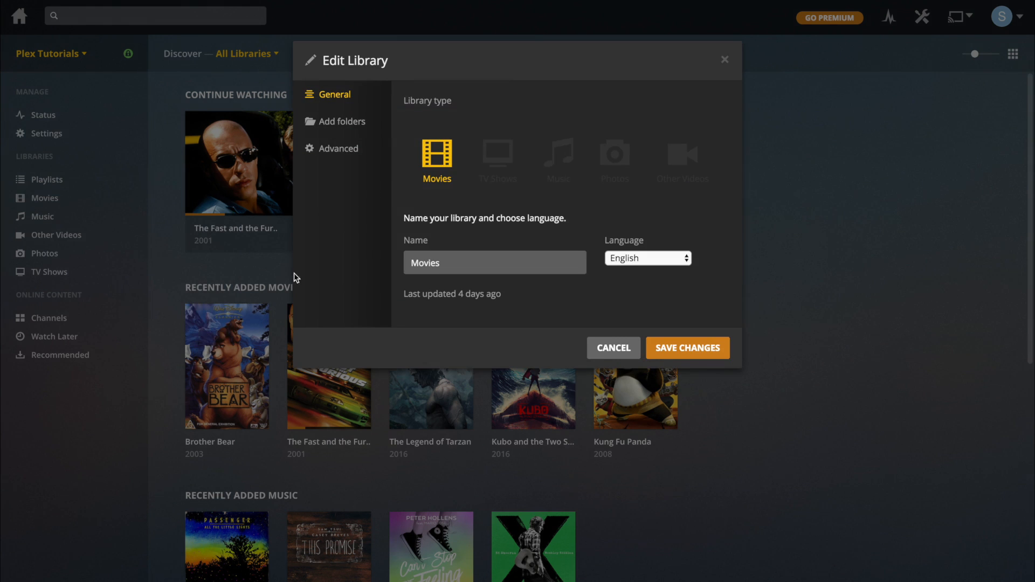
{"action": "left_click", "coordinate": [345, 155]}
{"action": "scroll", "coordinate": [612, 204], "scroll_direction": "down", "scroll_amount": 5}
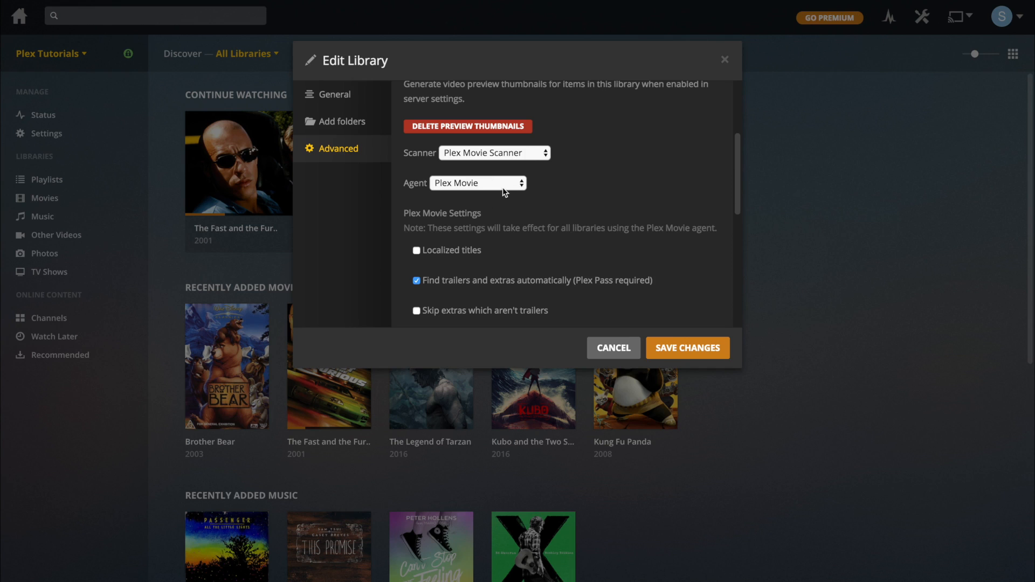
{"action": "left_click", "coordinate": [615, 350]}
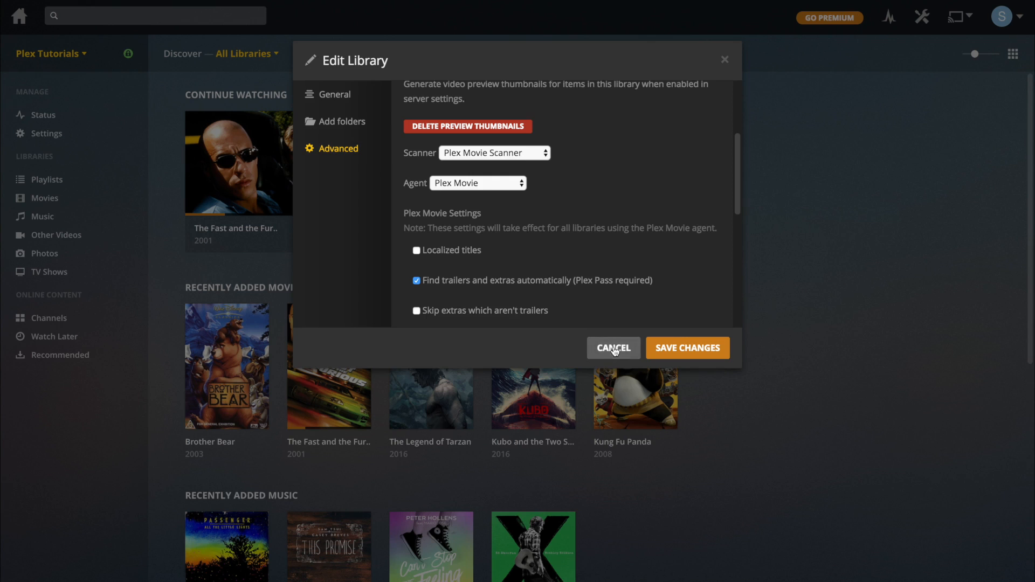
Open the server's Agents settings and display the Plex Movie agent list for movies.
{"action": "left_click", "coordinate": [924, 21]}
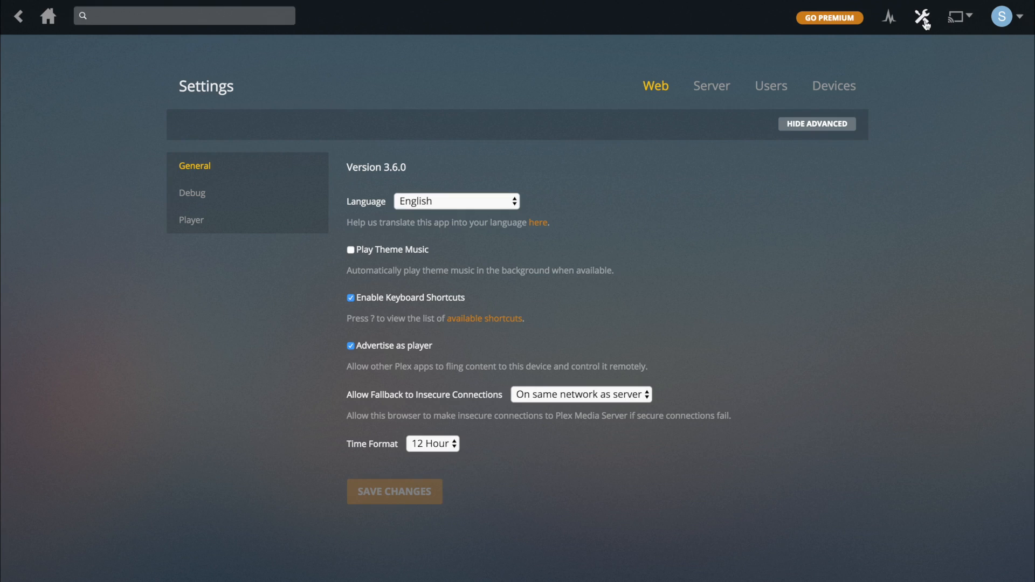
{"action": "left_click", "coordinate": [700, 87]}
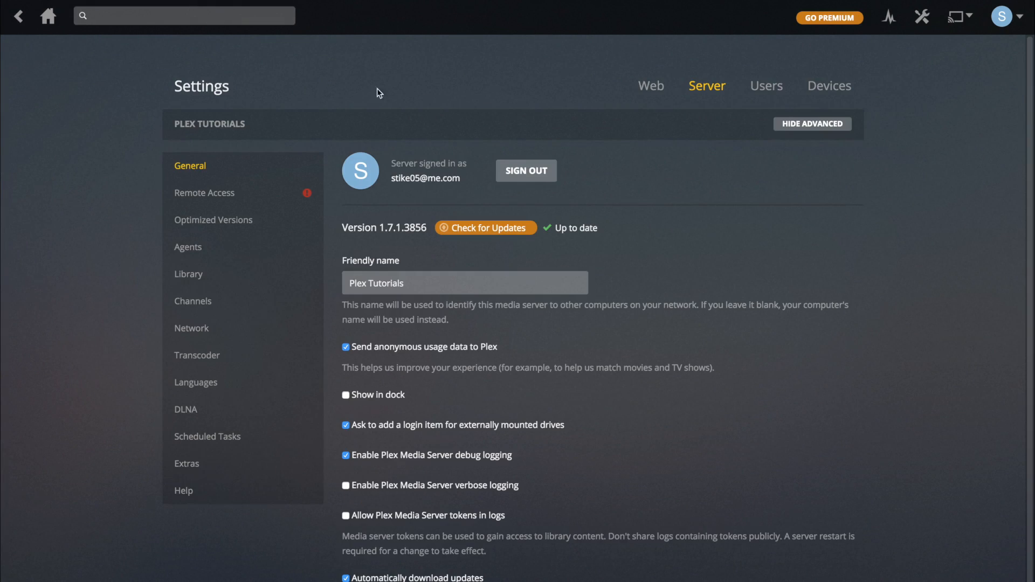
{"action": "left_click", "coordinate": [197, 258]}
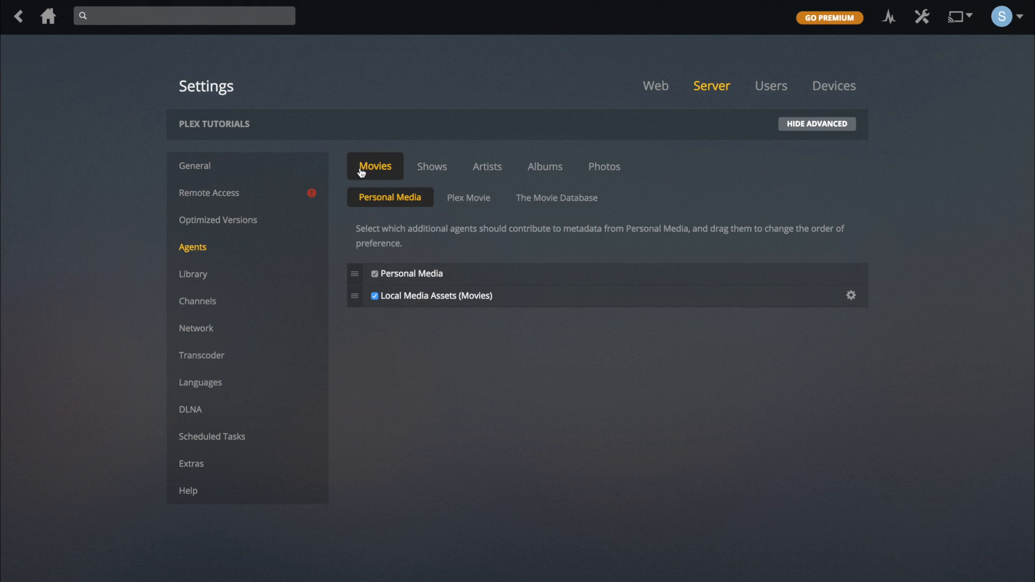
{"action": "left_click", "coordinate": [467, 201]}
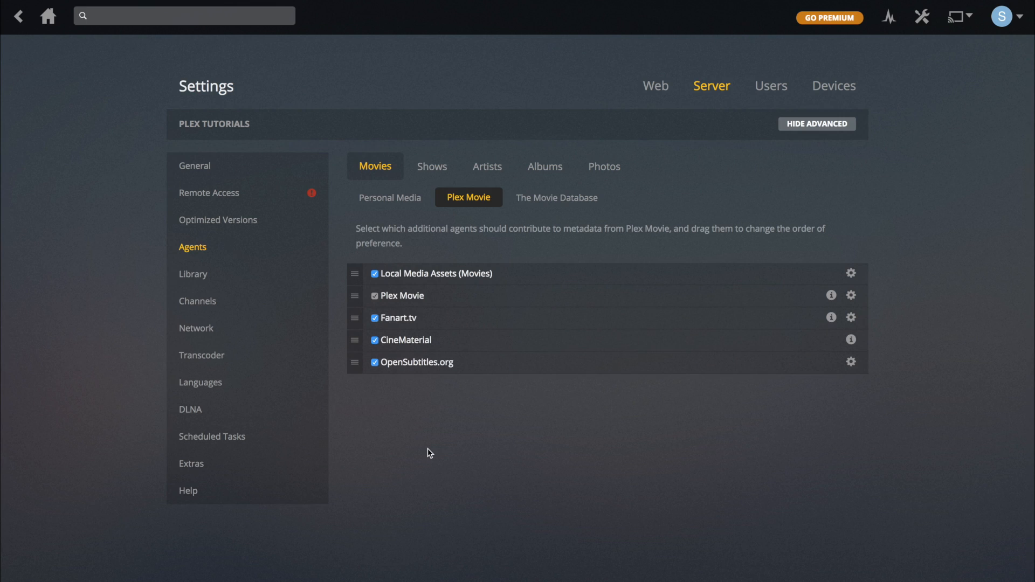
{"action": "mouse_move", "coordinate": [354, 274]}
{"action": "left_mouse_down"}
{"action": "mouse_move", "coordinate": [361, 393]}
{"action": "mouse_move", "coordinate": [358, 258]}
{"action": "mouse_move", "coordinate": [356, 274]}
{"action": "left_mouse_up"}
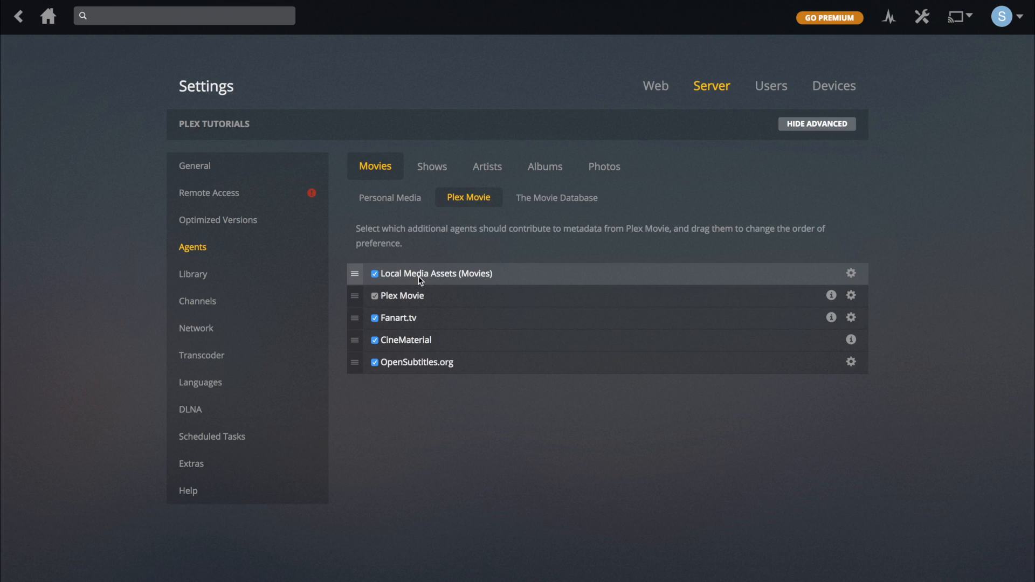
View the Local Media Assets (Movies) settings with the local music video path, and close them without saving.
{"action": "left_click", "coordinate": [851, 273]}
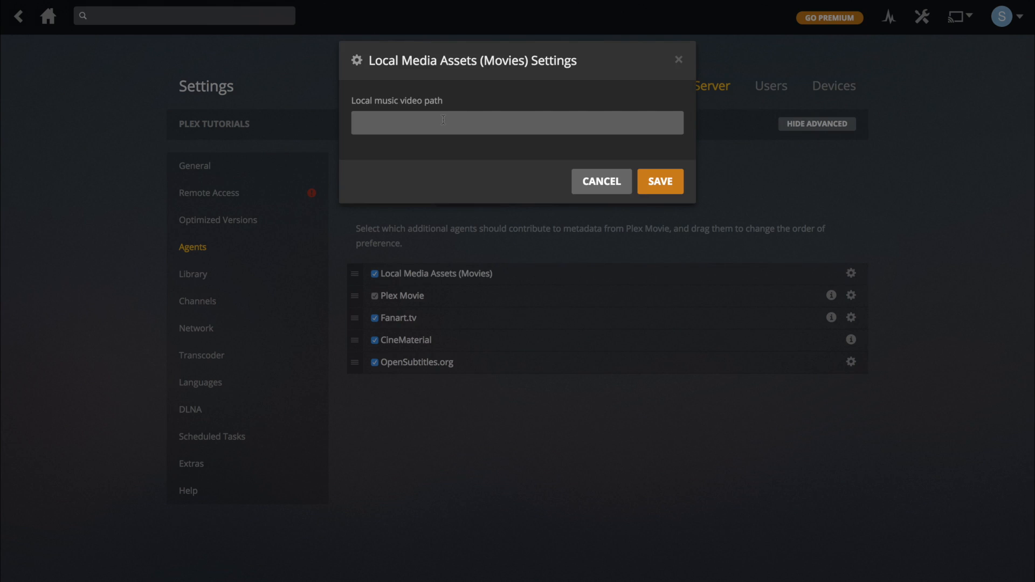
{"action": "left_click", "coordinate": [443, 119]}
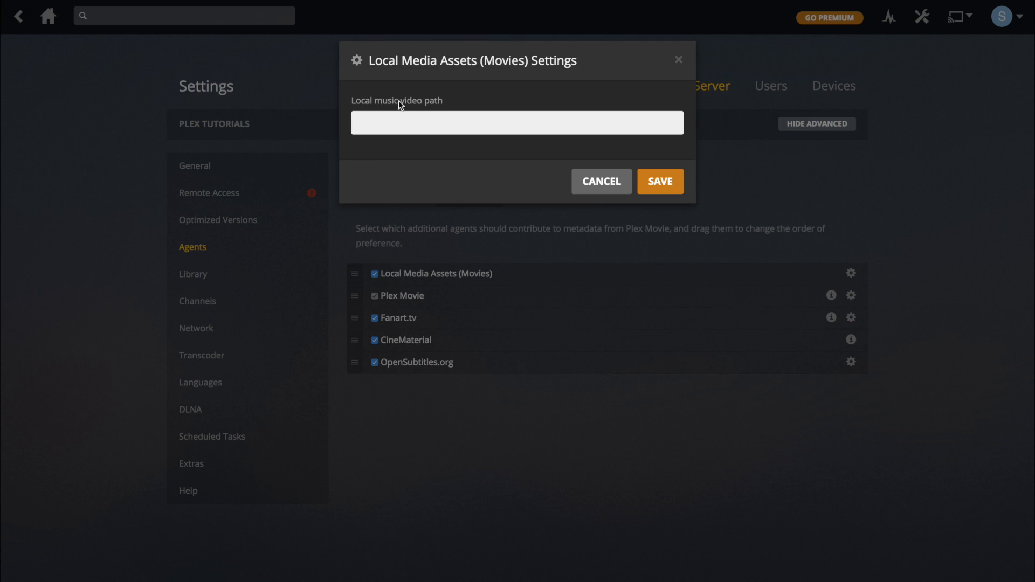
{"action": "left_click", "coordinate": [597, 187]}
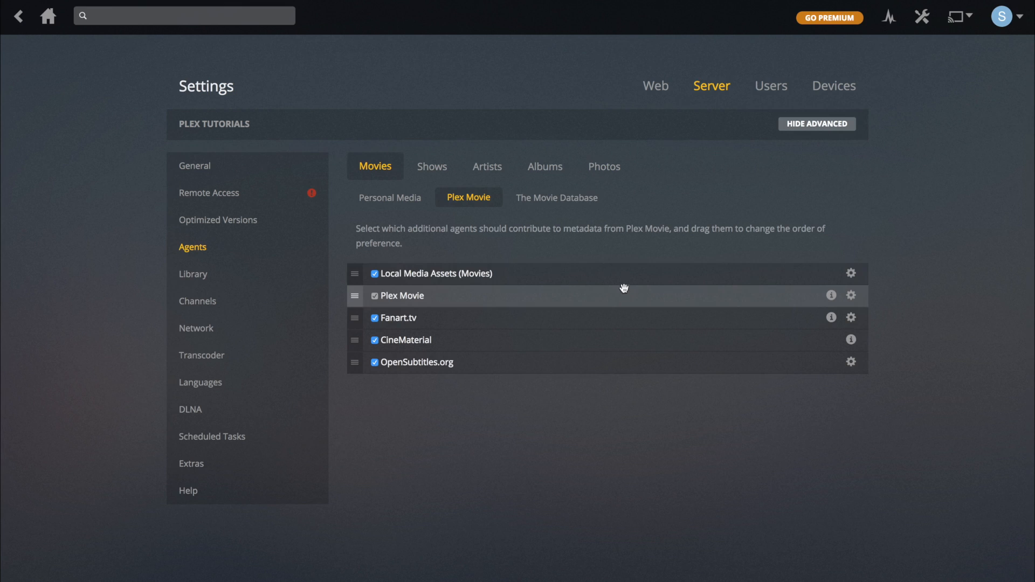
Open the Plex Movie agent's settings and review the choices for cast list, ratings and plot summary sources.
{"action": "left_click", "coordinate": [851, 296]}
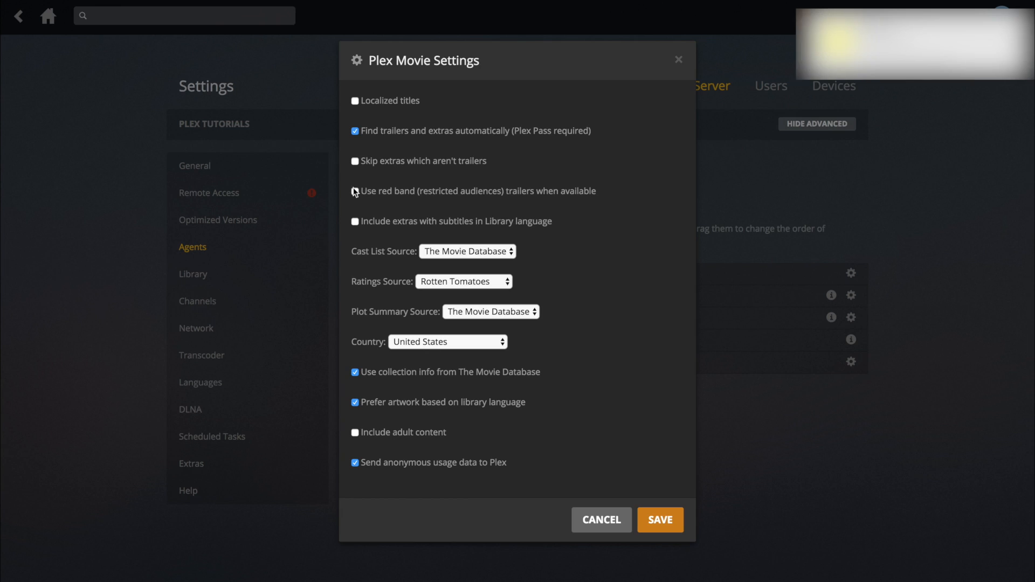
{"action": "scroll", "coordinate": [437, 161], "scroll_direction": "left", "scroll_amount": 5}
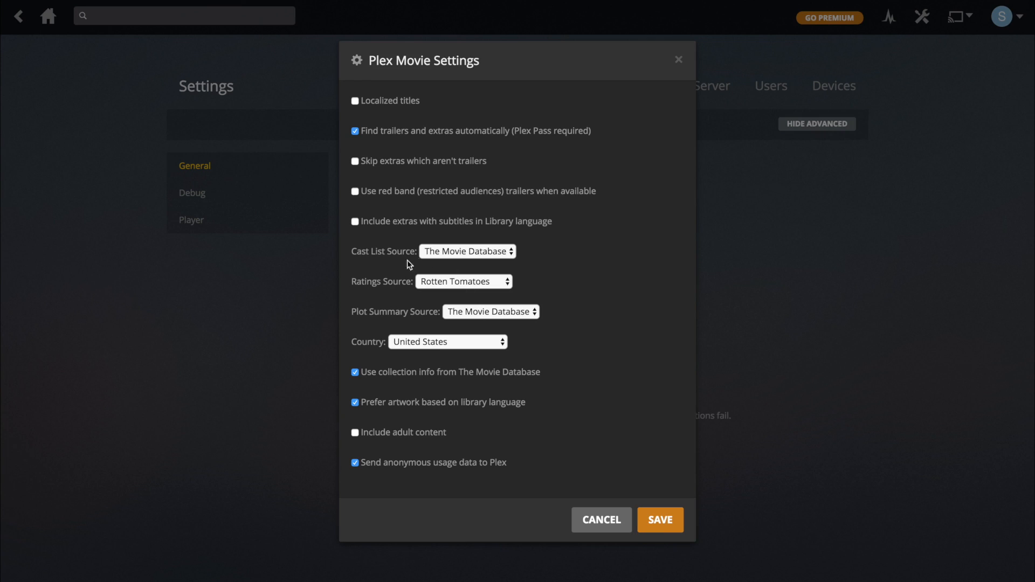
{"action": "left_click", "coordinate": [456, 252]}
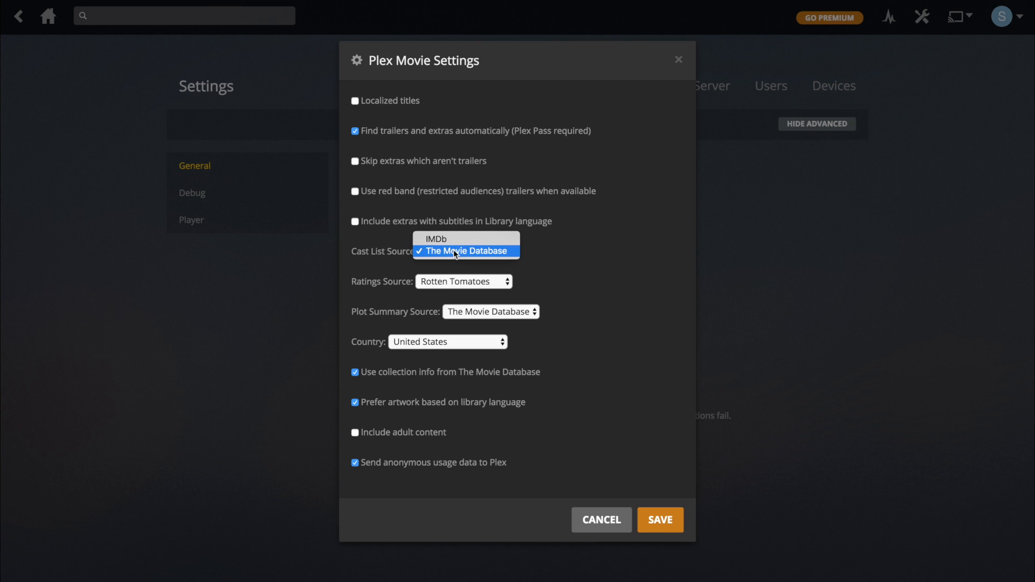
{"action": "left_click", "coordinate": [560, 261]}
{"action": "left_click", "coordinate": [437, 281]}
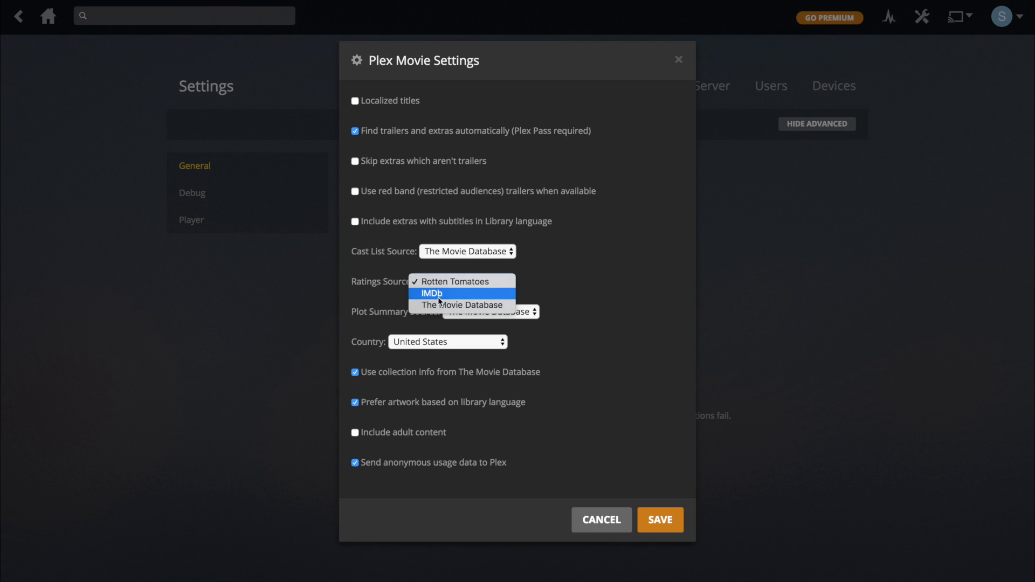
{"action": "left_click", "coordinate": [560, 280]}
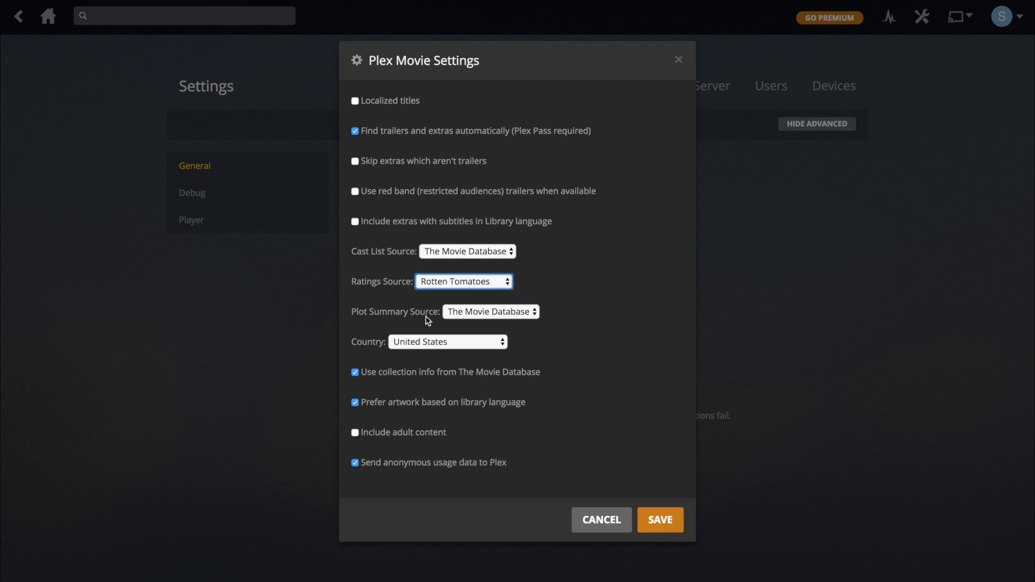
{"action": "left_click", "coordinate": [469, 314]}
{"action": "left_click", "coordinate": [468, 313]}
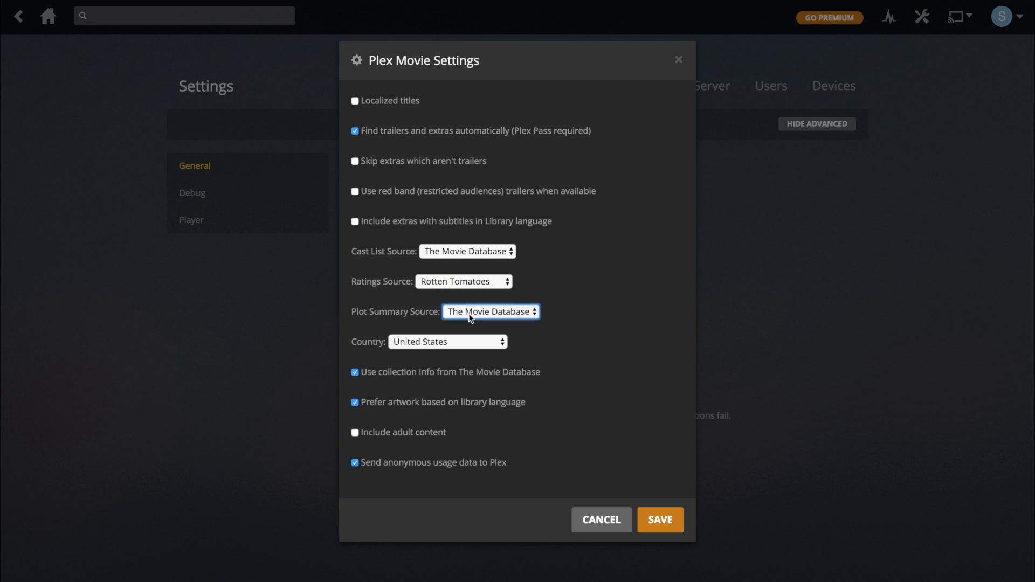
{"action": "left_click", "coordinate": [468, 312]}
{"action": "left_click", "coordinate": [469, 313]}
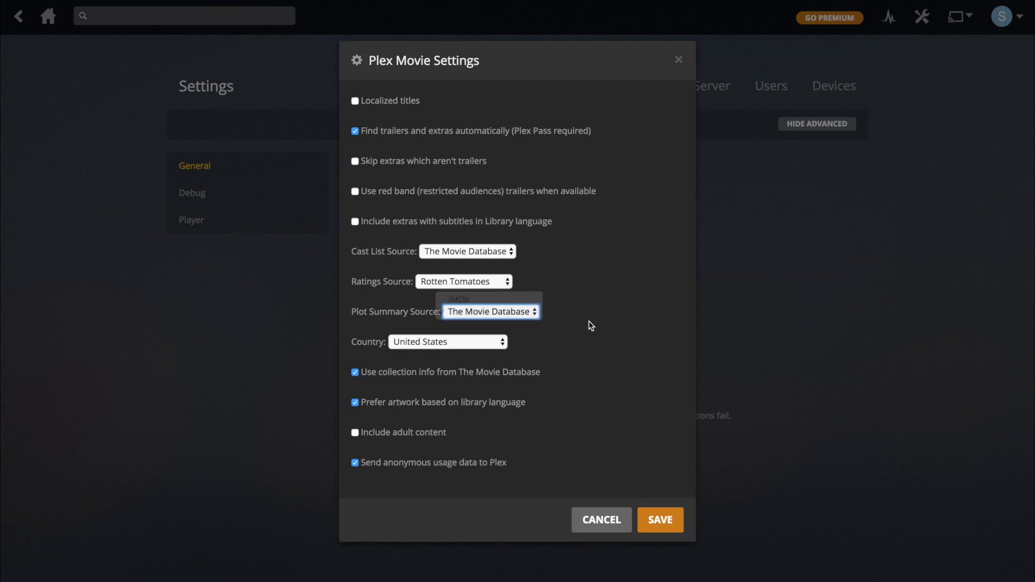
Set the Plex Movie agent's country to United Kingdom, view the Kung Fu Panda Collection page on The Movie DB, and save the settings.
{"action": "left_click", "coordinate": [460, 343]}
{"action": "left_click", "coordinate": [451, 330]}
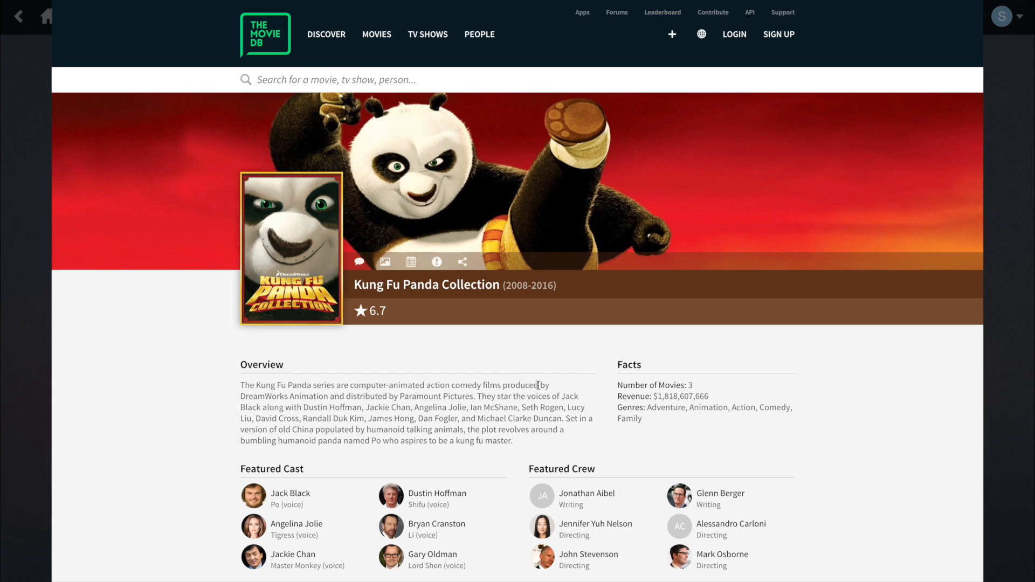
{"action": "scroll", "coordinate": [527, 431], "scroll_direction": "down", "scroll_amount": 4}
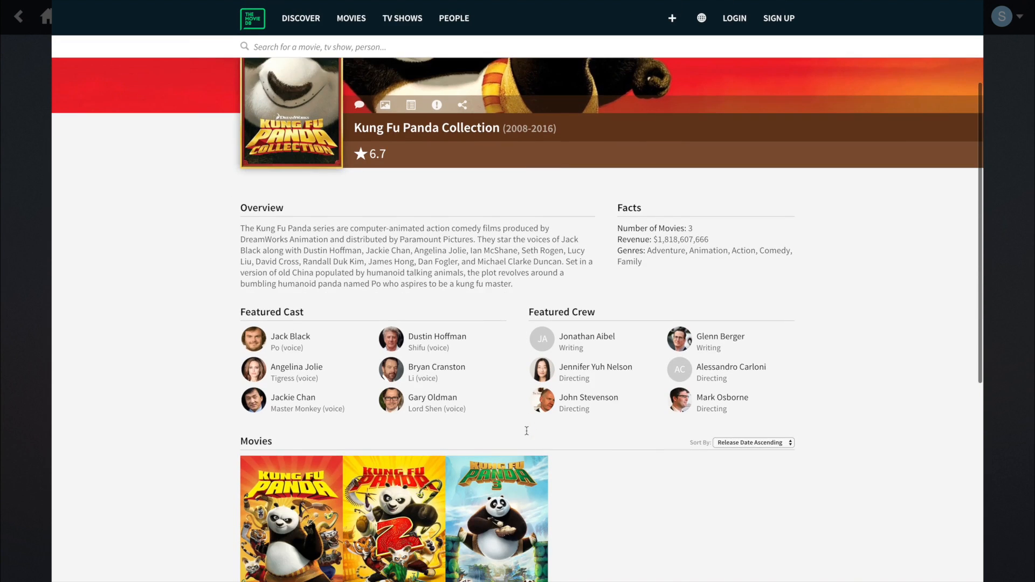
{"action": "scroll", "coordinate": [527, 431], "scroll_direction": "down", "scroll_amount": 2}
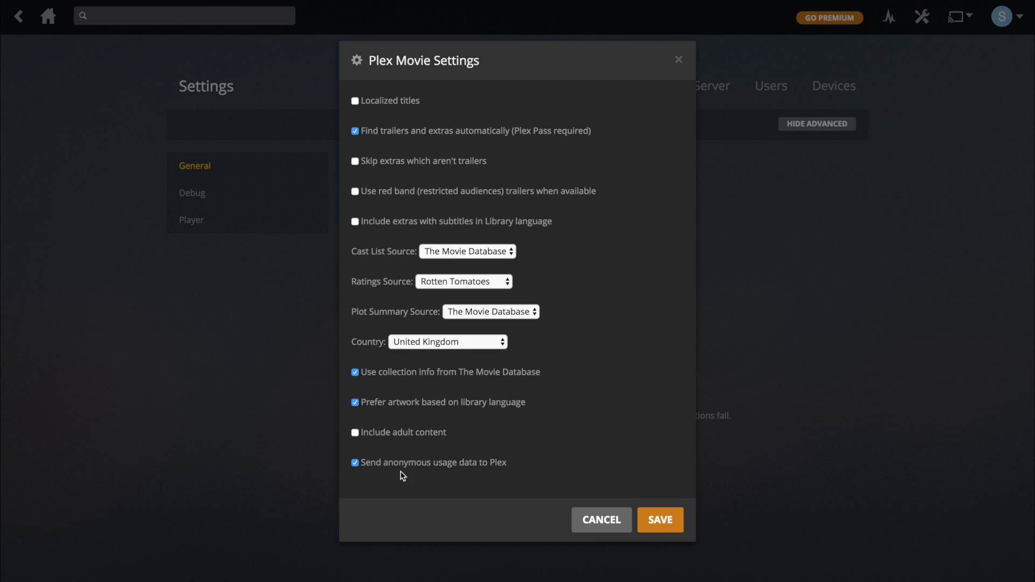
{"action": "left_click", "coordinate": [665, 518]}
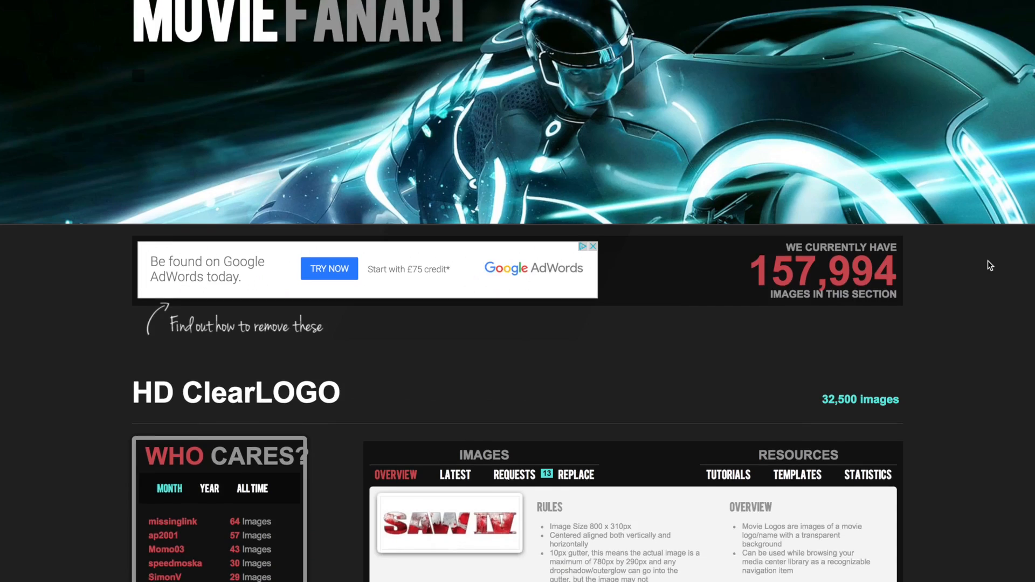
Look through the movie image categories on the Fanart.tv site and view the CineMaterial home page.
{"action": "scroll", "coordinate": [990, 265], "scroll_direction": "down", "scroll_amount": 4}
{"action": "scroll", "coordinate": [991, 265], "scroll_direction": "down", "scroll_amount": 5}
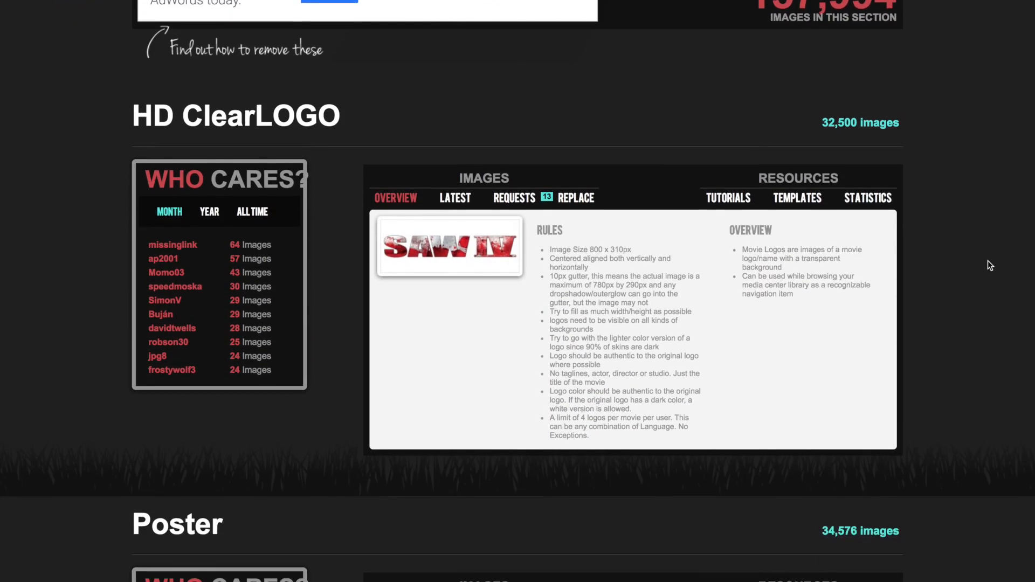
{"action": "scroll", "coordinate": [990, 266], "scroll_direction": "down", "scroll_amount": 5}
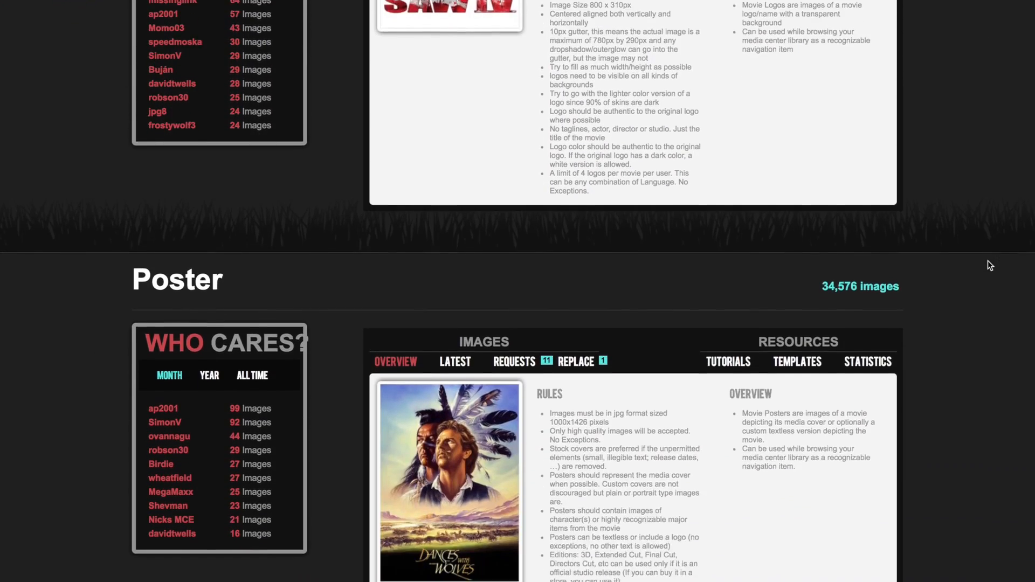
{"action": "scroll", "coordinate": [988, 261], "scroll_direction": "down", "scroll_amount": 4}
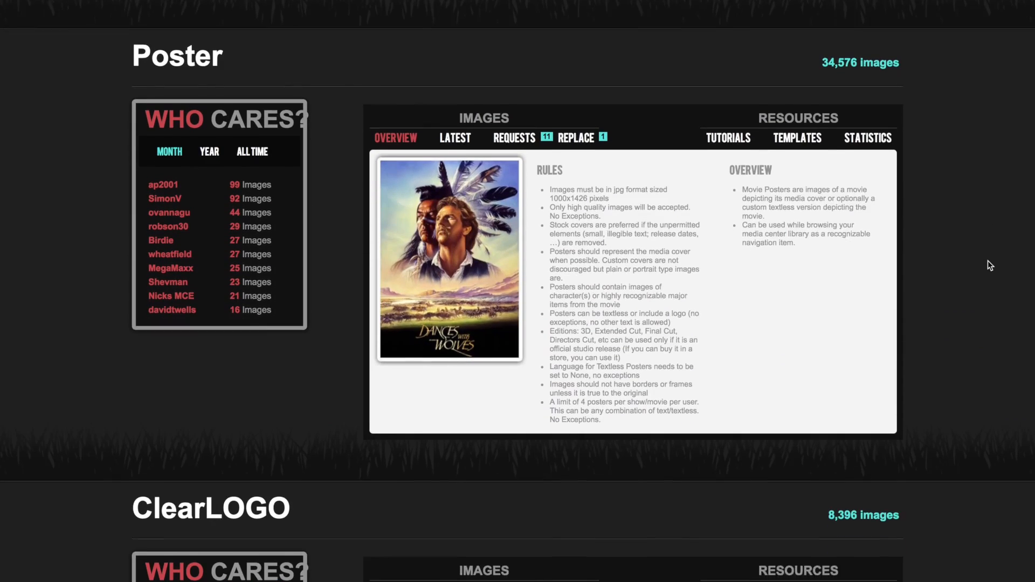
{"action": "scroll", "coordinate": [990, 265], "scroll_direction": "down", "scroll_amount": 4}
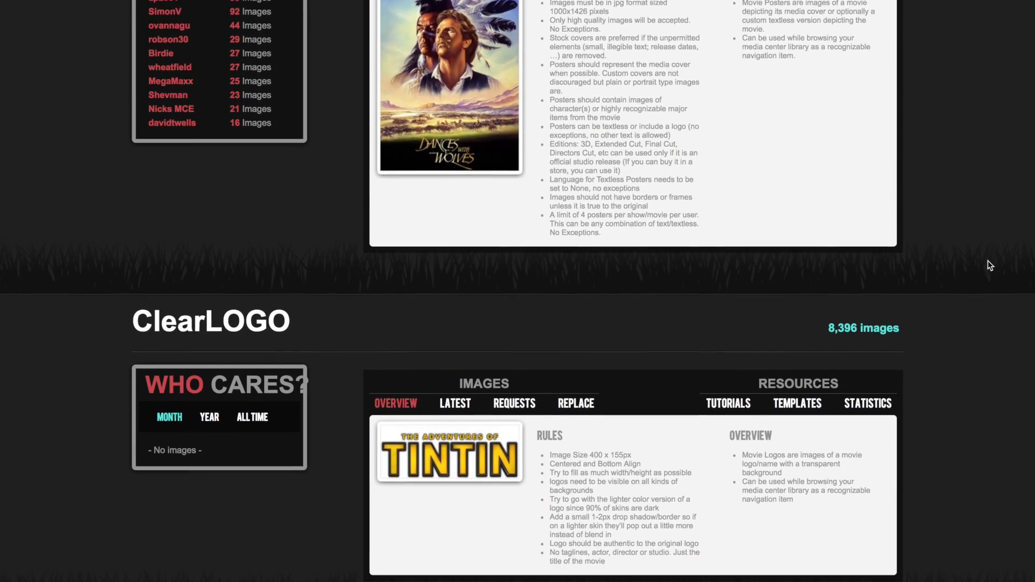
{"action": "scroll", "coordinate": [991, 265], "scroll_direction": "down", "scroll_amount": 4}
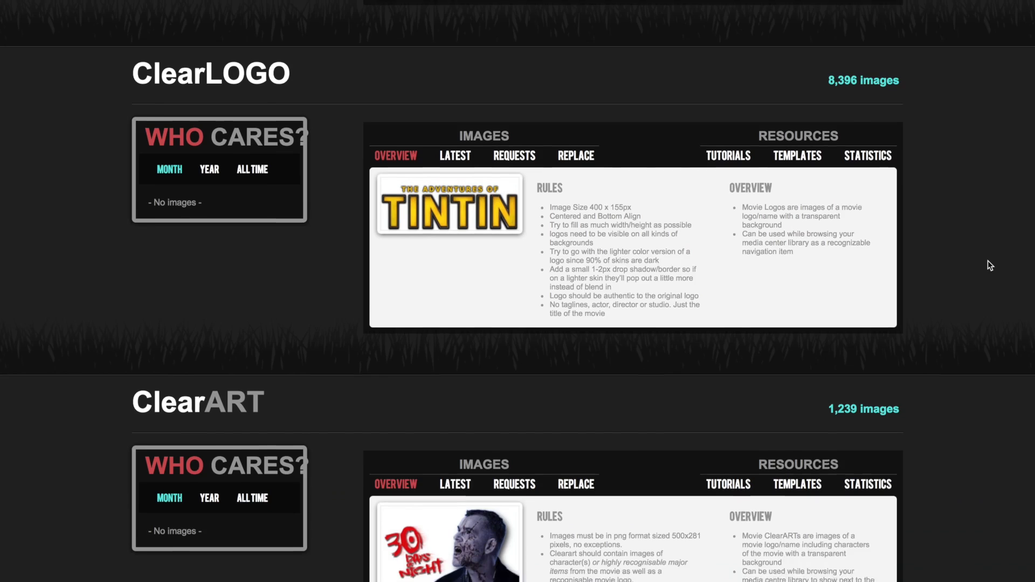
{"action": "scroll", "coordinate": [988, 261], "scroll_direction": "down", "scroll_amount": 4}
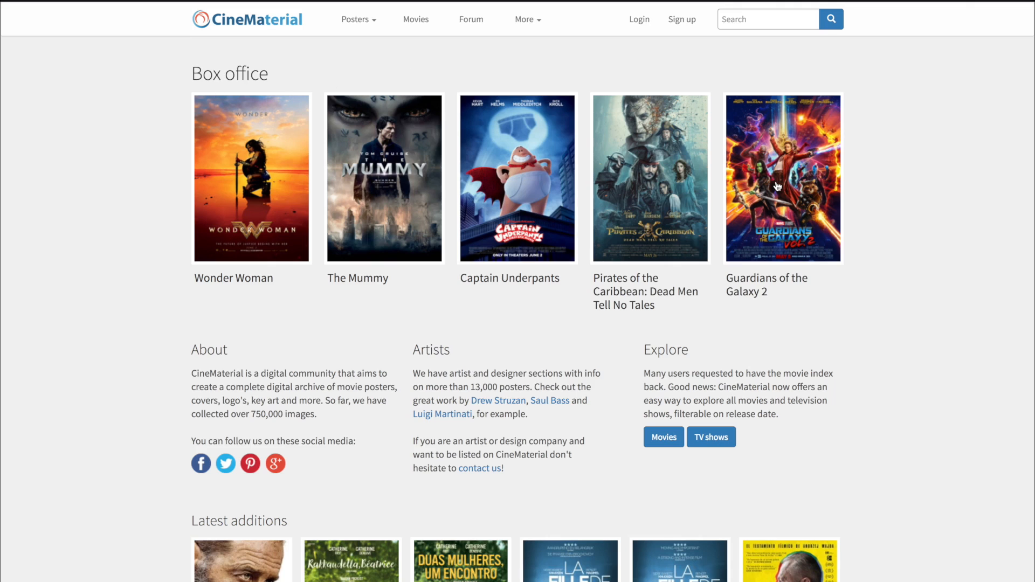
{"action": "left_click", "coordinate": [824, 273]}
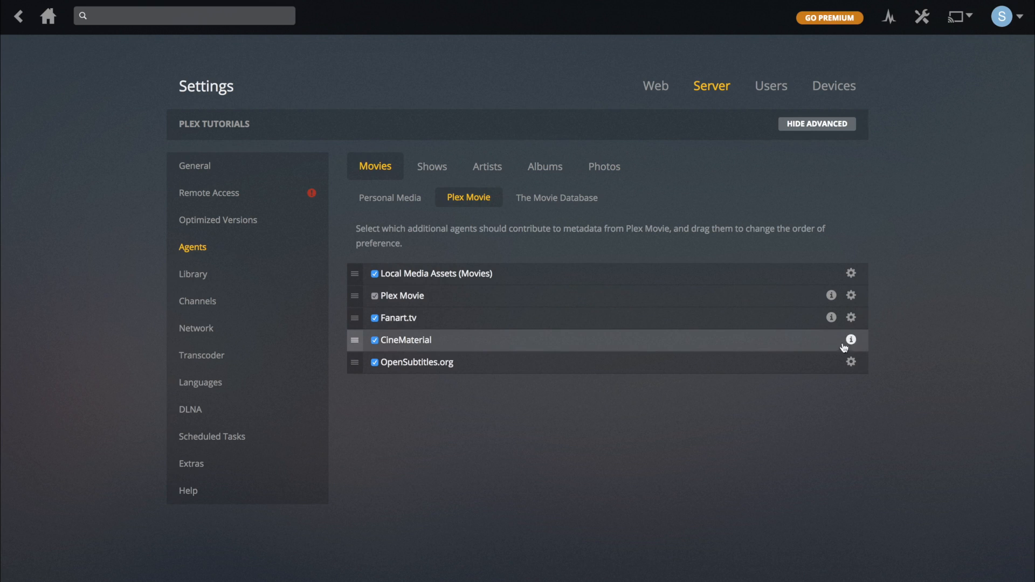
View the Fanart.tv agent settings with the personal API key field, and close them without saving.
{"action": "left_click", "coordinate": [851, 317]}
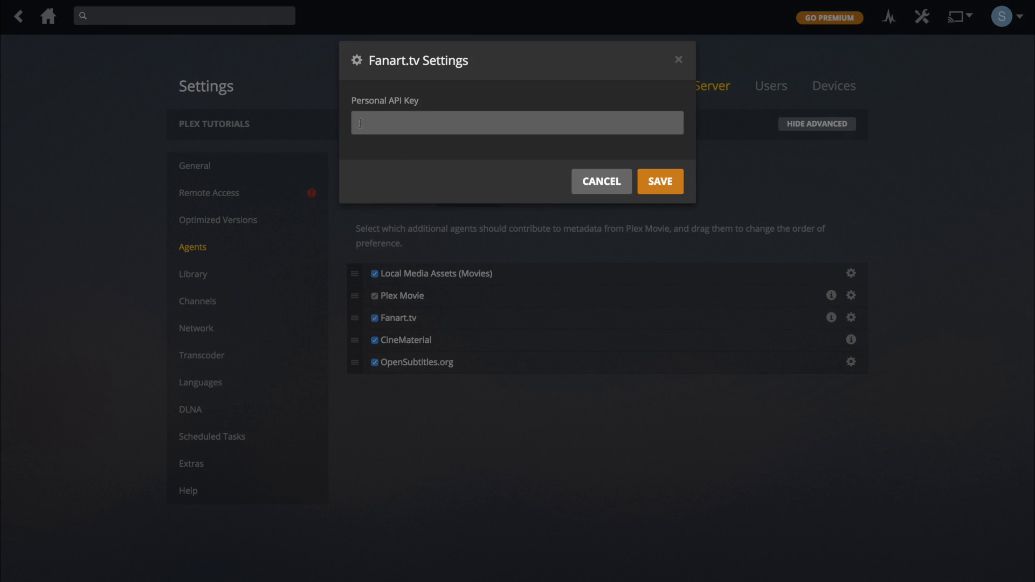
{"action": "left_click", "coordinate": [390, 120]}
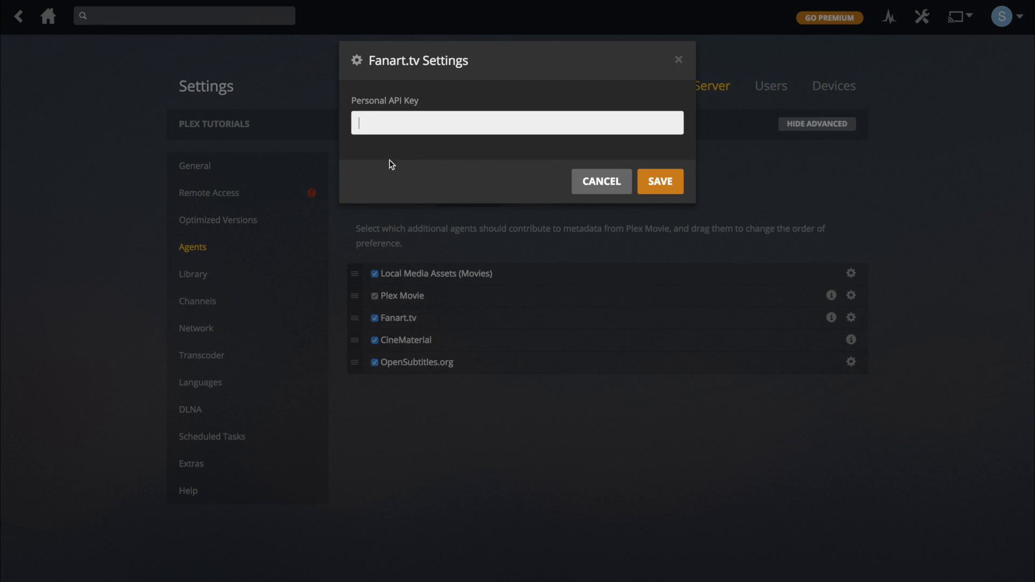
{"action": "left_click", "coordinate": [430, 152]}
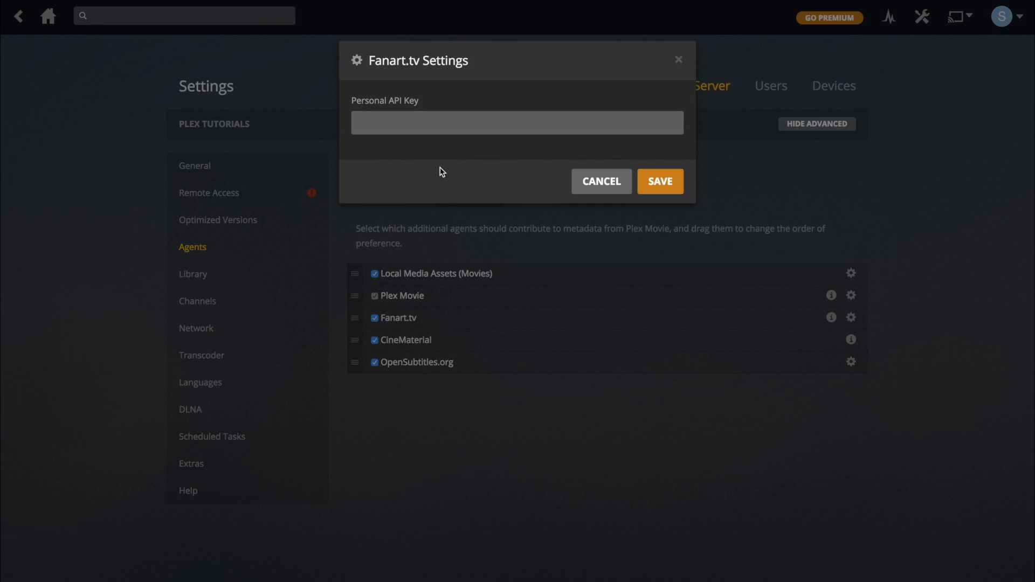
{"action": "left_click", "coordinate": [603, 180]}
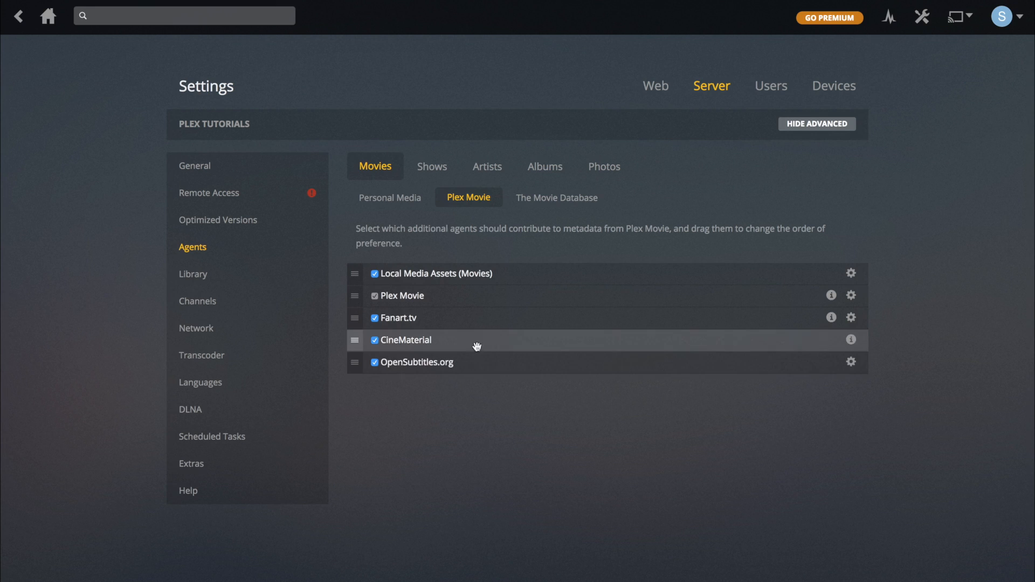
Set the OpenSubtitles.org agent's subtitle languages to English, French and Arabic in that order, and save the settings.
{"action": "left_click", "coordinate": [851, 362]}
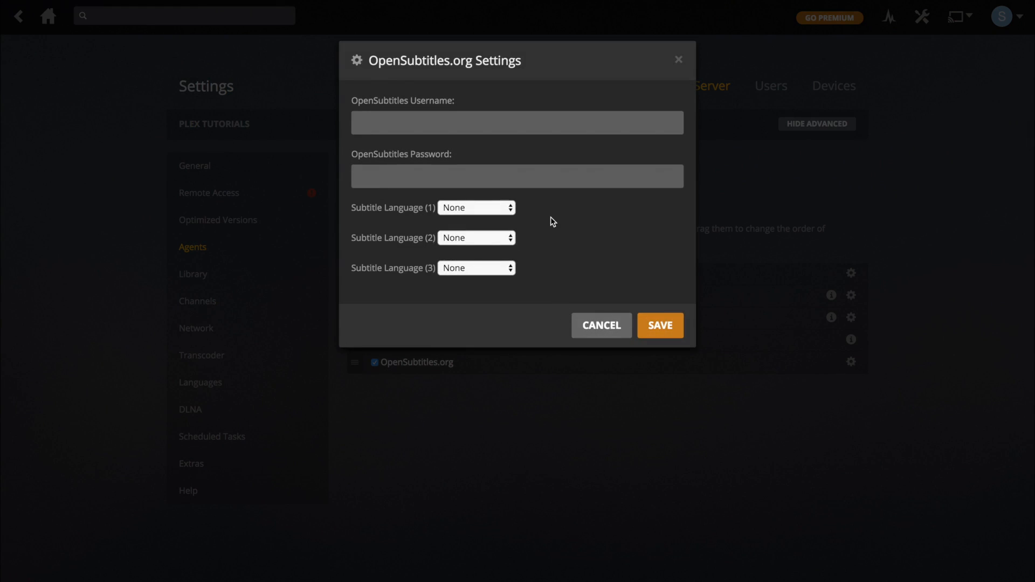
{"action": "left_click", "coordinate": [413, 126]}
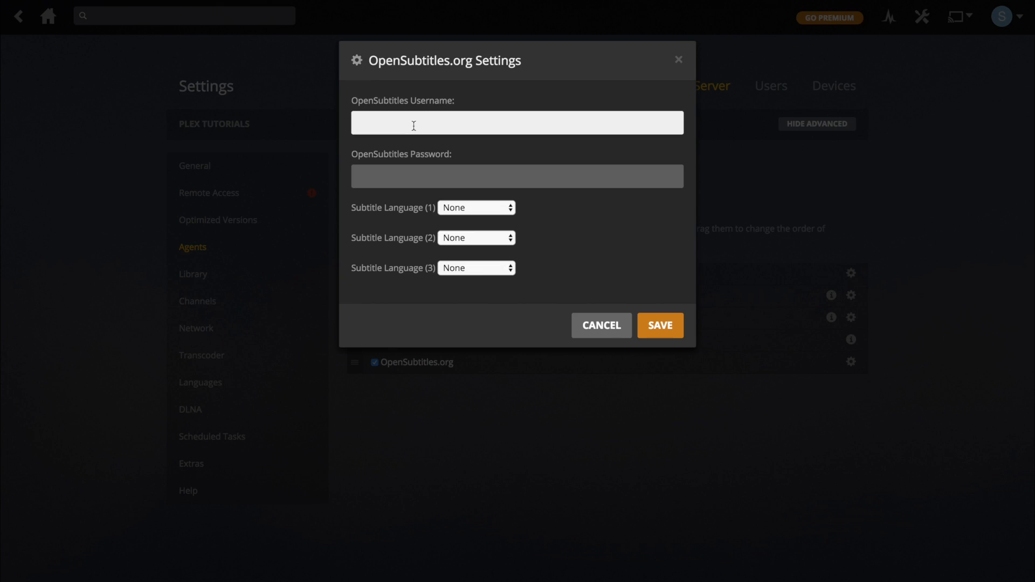
{"action": "left_click", "coordinate": [453, 209]}
{"action": "key", "text": "Escape"}
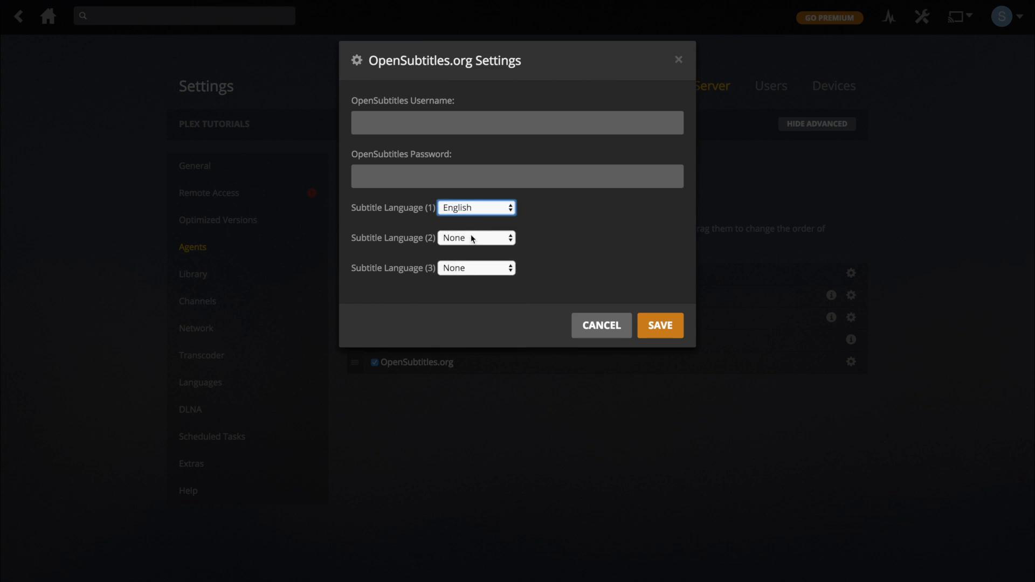
{"action": "left_click", "coordinate": [471, 239]}
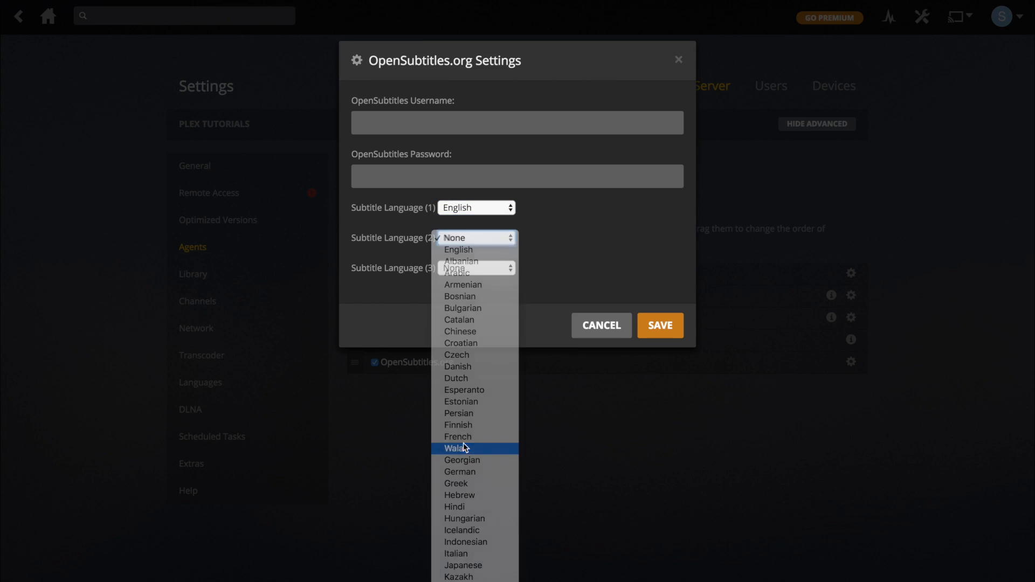
{"action": "left_click", "coordinate": [464, 443]}
{"action": "left_click", "coordinate": [457, 238]}
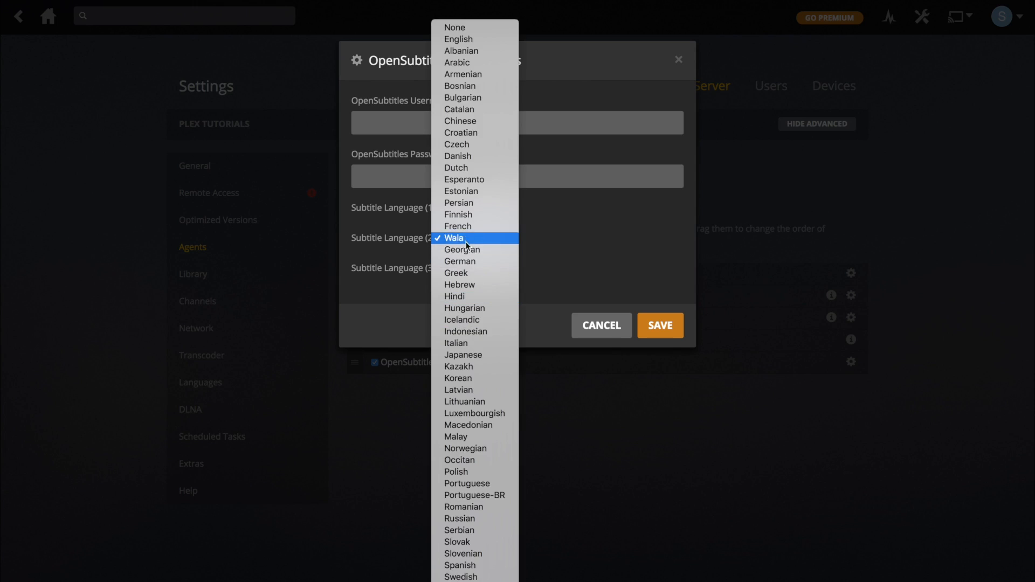
{"action": "left_click", "coordinate": [458, 226]}
{"action": "left_click", "coordinate": [461, 269]}
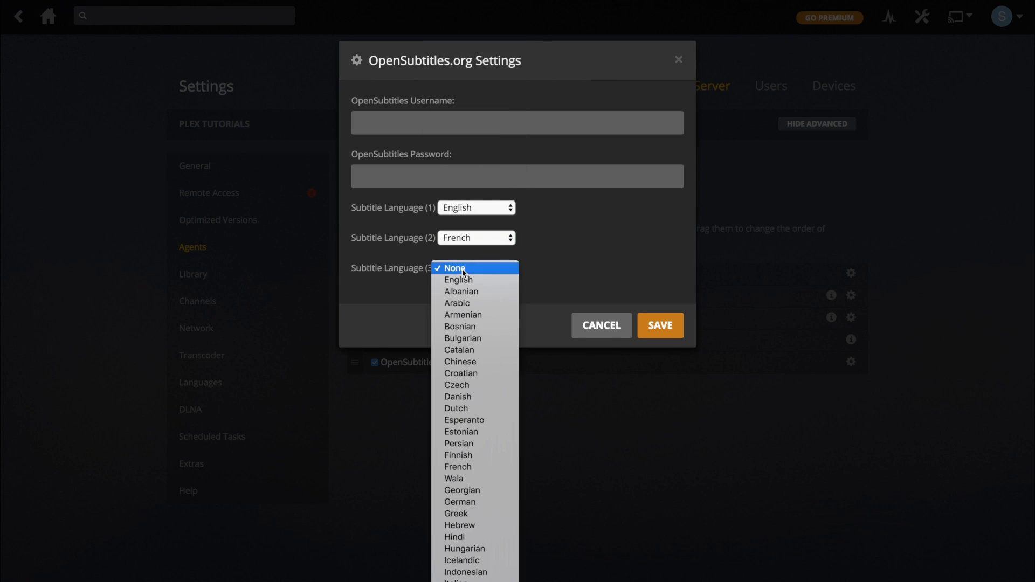
{"action": "left_click", "coordinate": [468, 305]}
{"action": "left_click", "coordinate": [664, 327]}
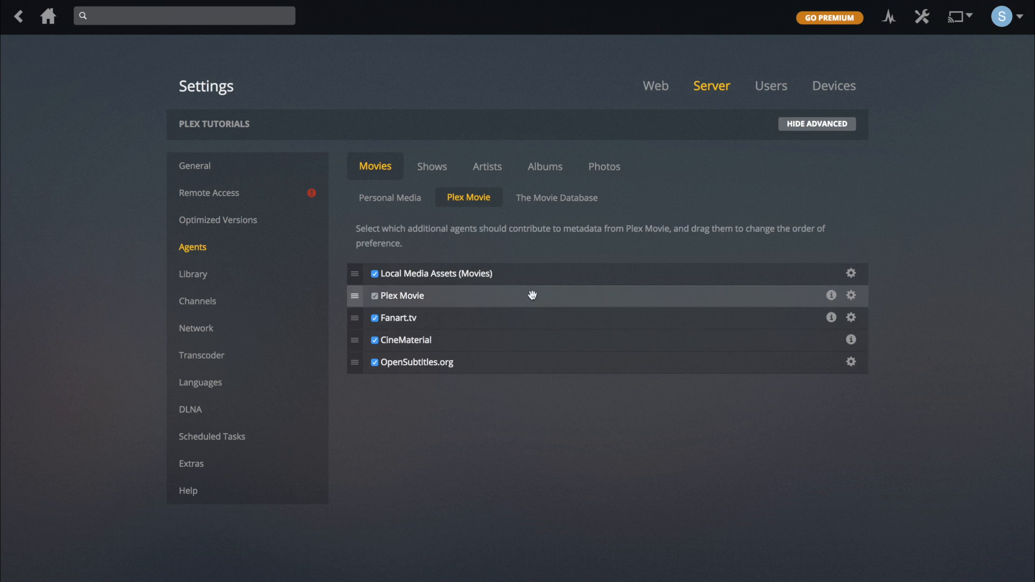
Show the TheTVDB agents for shows and view the Local Media Assets (TV) and TheTVDB settings, closing both without saving.
{"action": "left_click", "coordinate": [434, 166]}
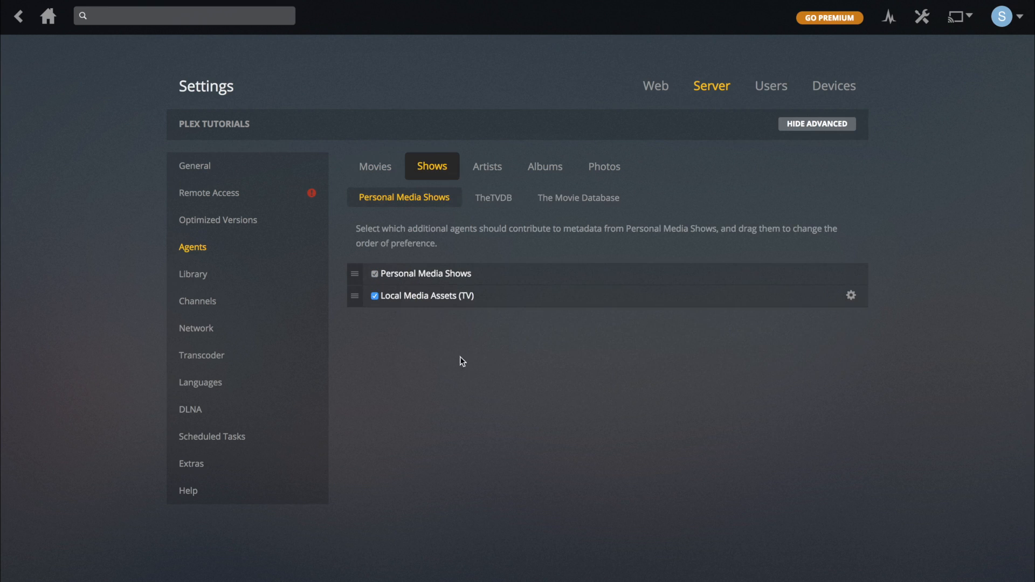
{"action": "left_click", "coordinate": [492, 200]}
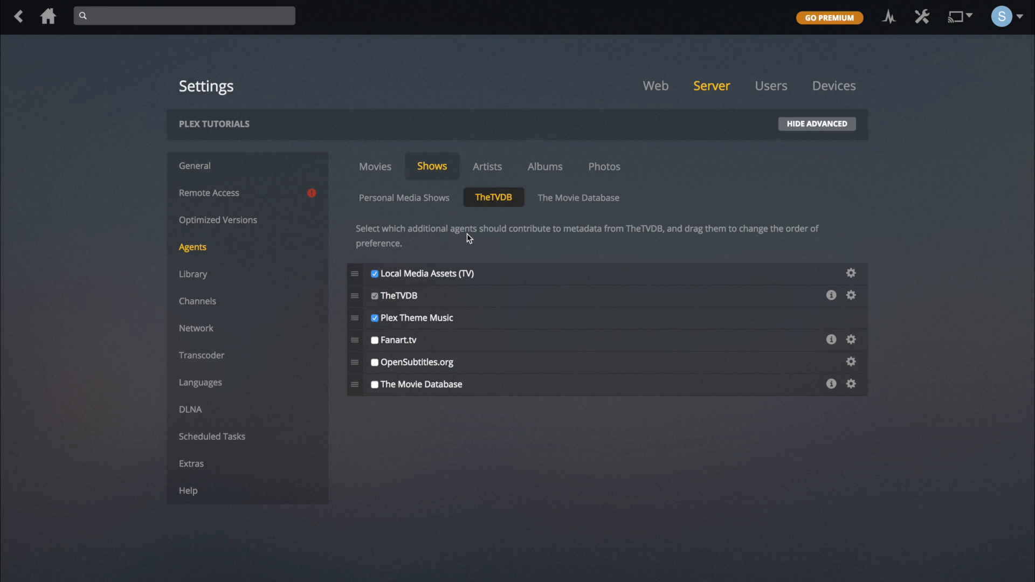
{"action": "left_click", "coordinate": [851, 273]}
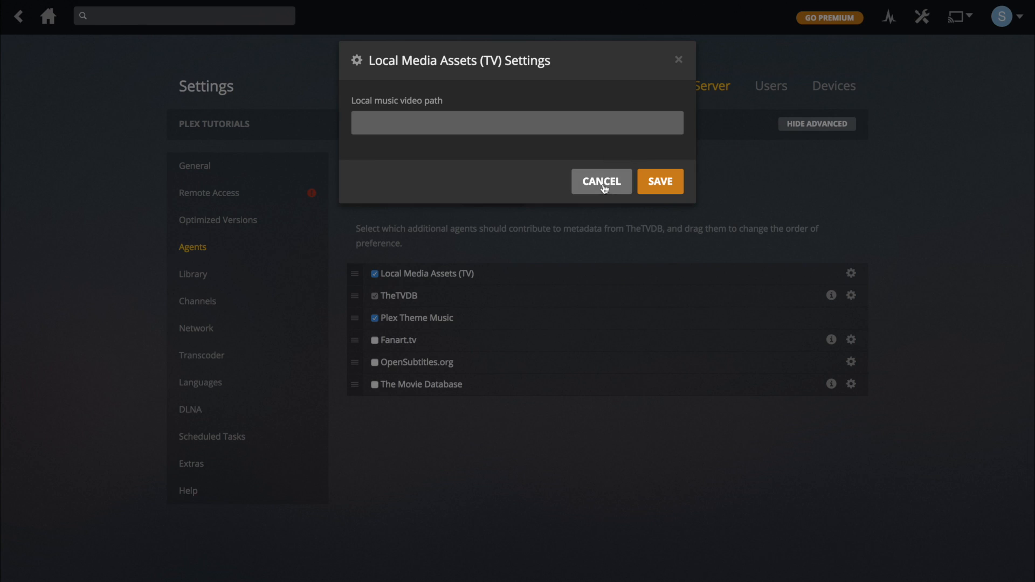
{"action": "left_click", "coordinate": [600, 180]}
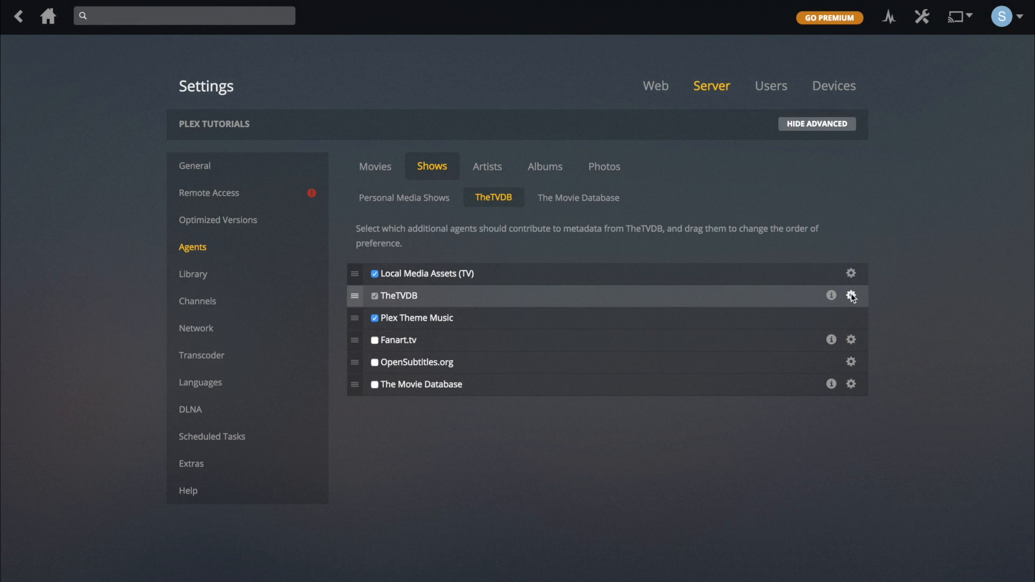
{"action": "left_click", "coordinate": [851, 295]}
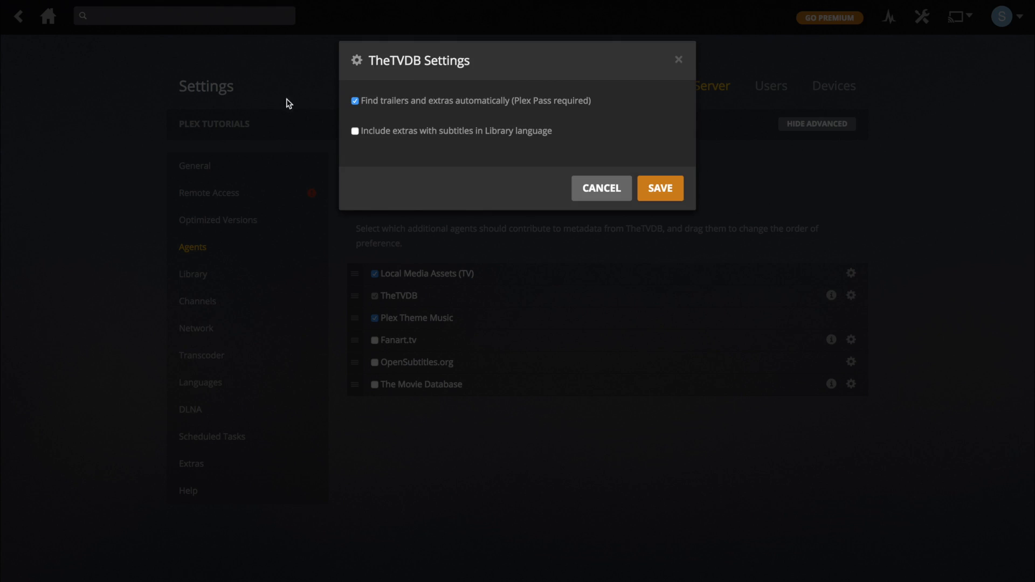
{"action": "left_click", "coordinate": [589, 191]}
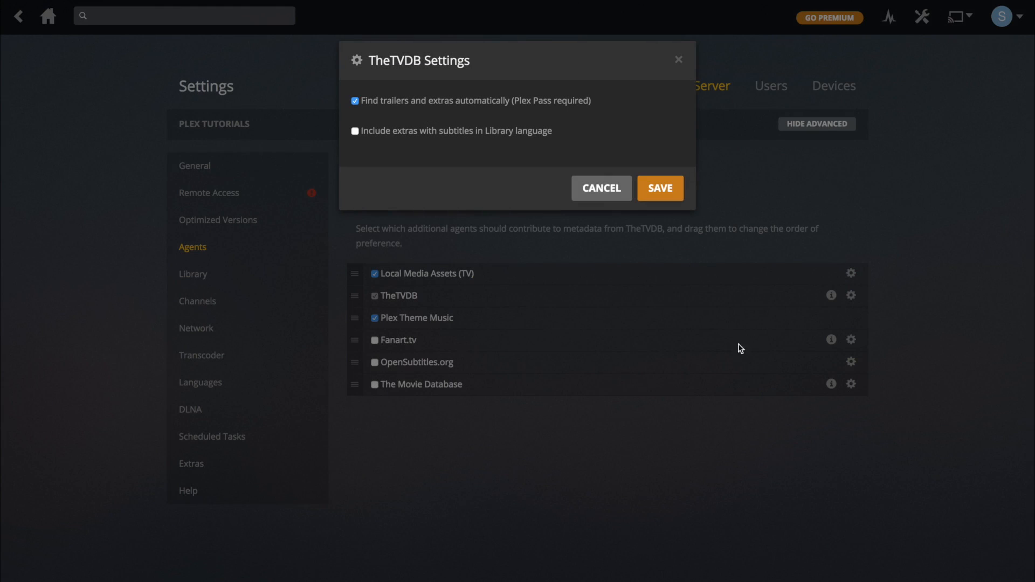
{"action": "left_click", "coordinate": [592, 190]}
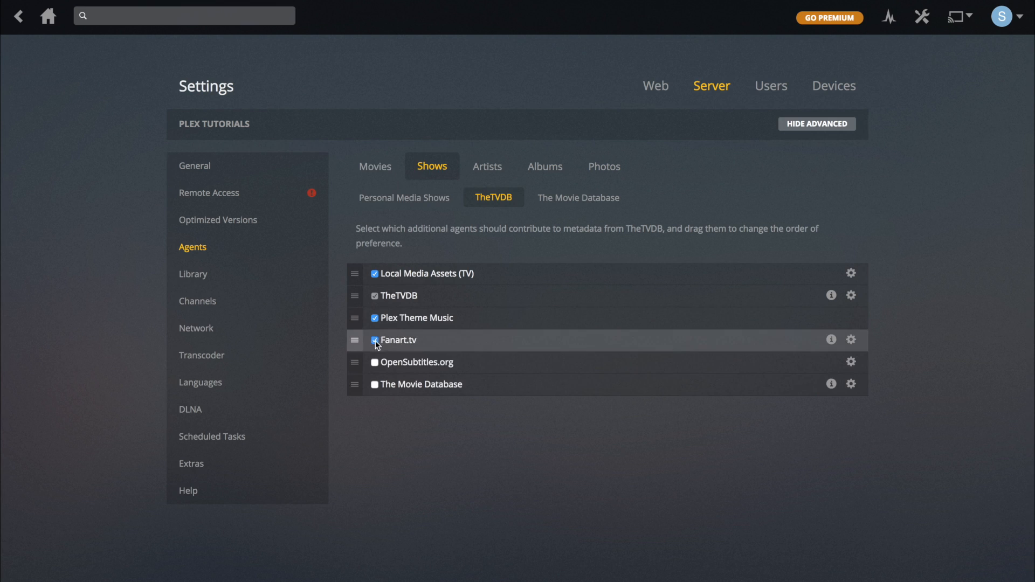
Enable OpenSubtitles.org for TheTVDB shows, and view The Movie Database agent's settings without saving them.
{"action": "left_click", "coordinate": [375, 363]}
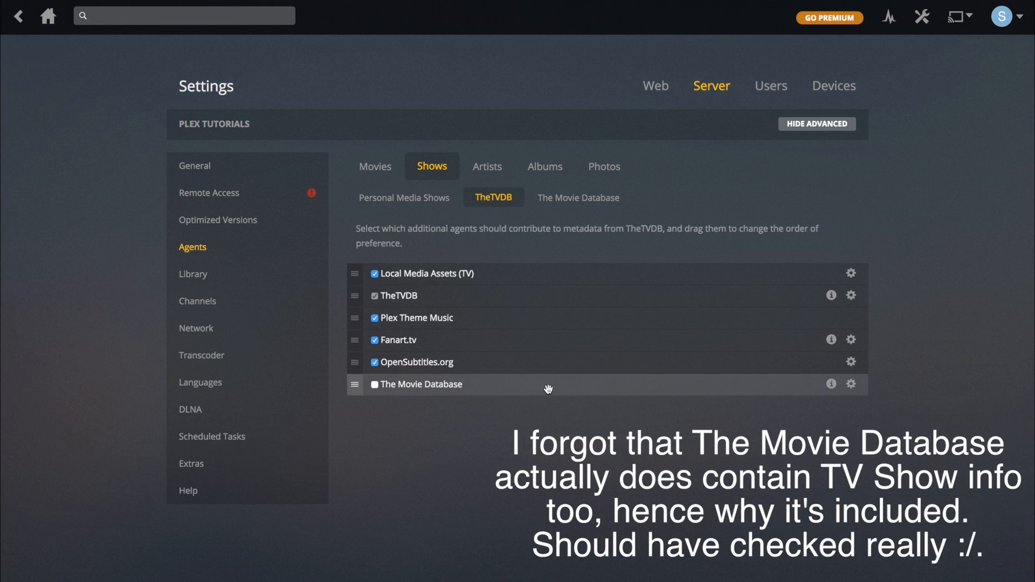
{"action": "left_click", "coordinate": [850, 384]}
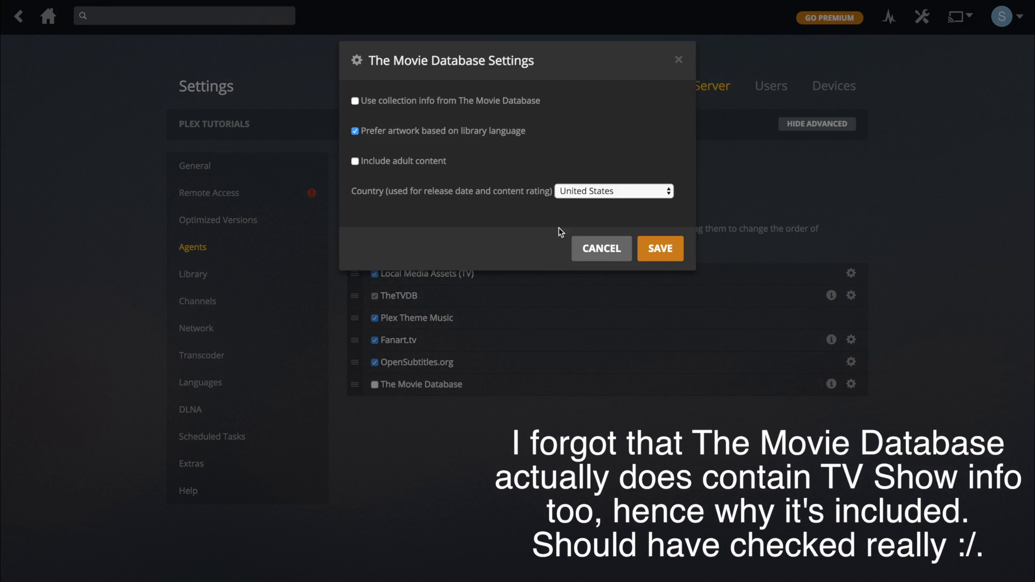
{"action": "left_click", "coordinate": [608, 250]}
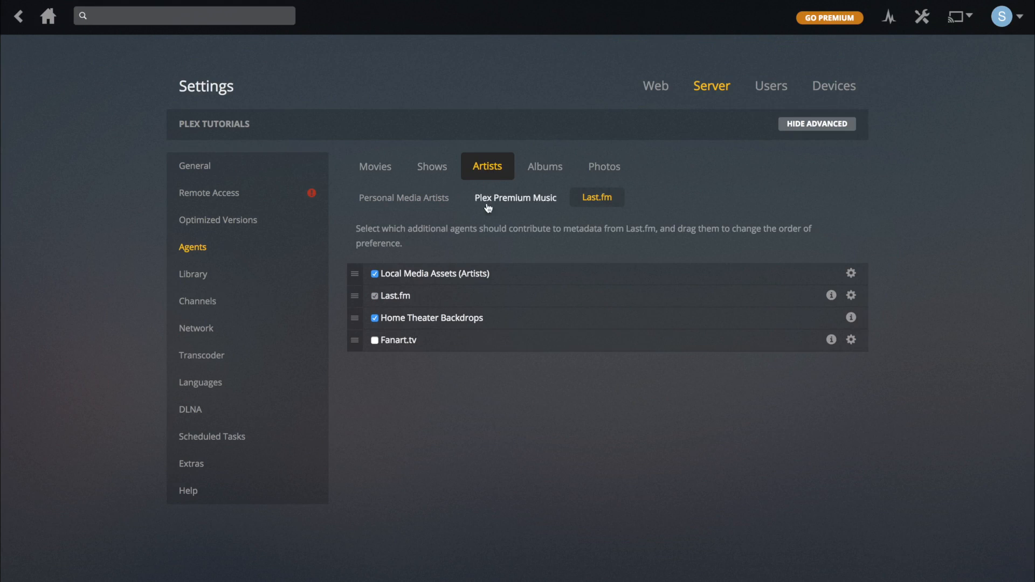
Show the Last.fm agents for artists and review the Local Media Assets (Artists) and Last.fm settings, closing both without saving.
{"action": "left_click", "coordinate": [591, 199]}
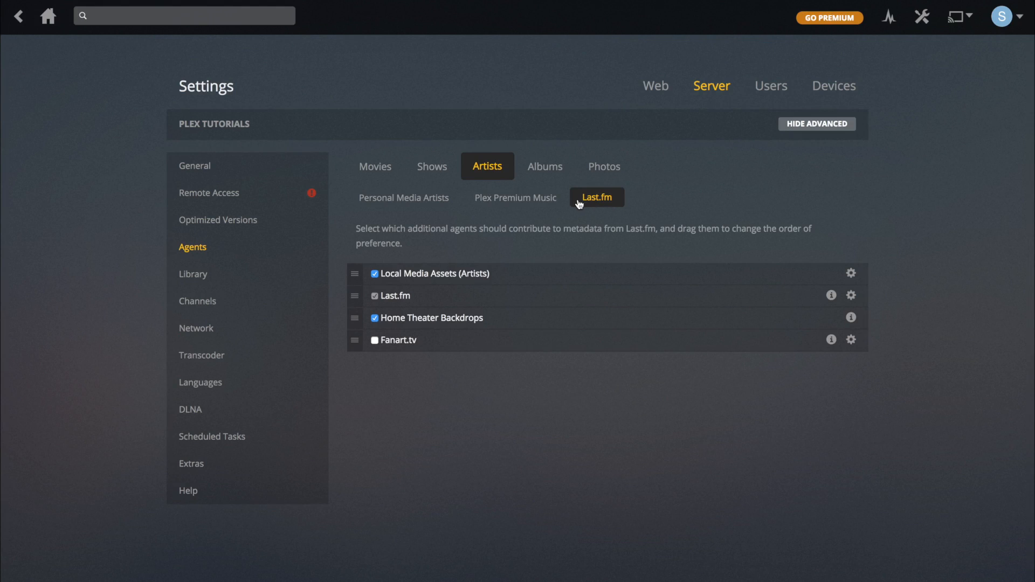
{"action": "left_click", "coordinate": [853, 277]}
{"action": "left_click", "coordinate": [601, 180]}
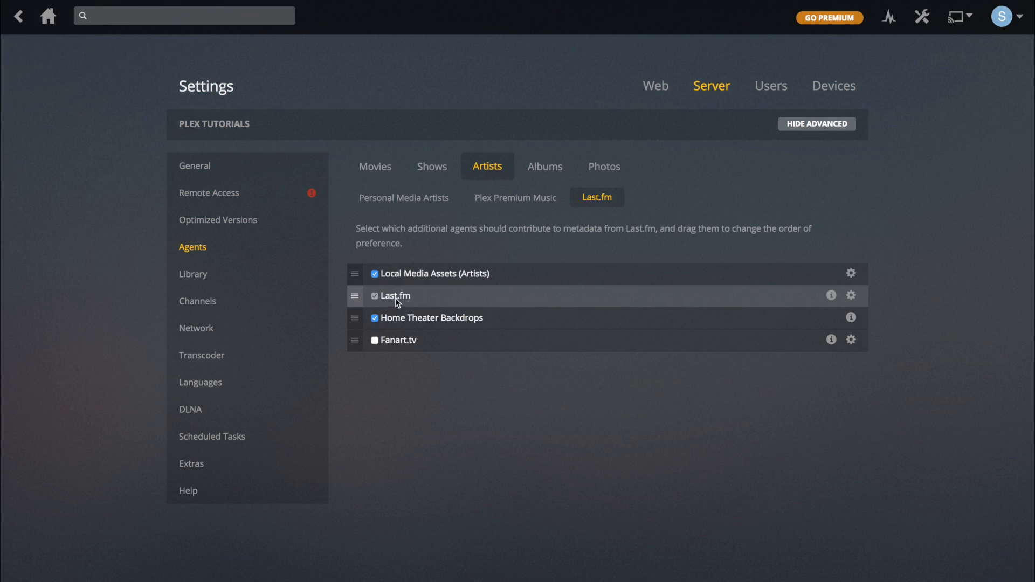
{"action": "left_click", "coordinate": [851, 297]}
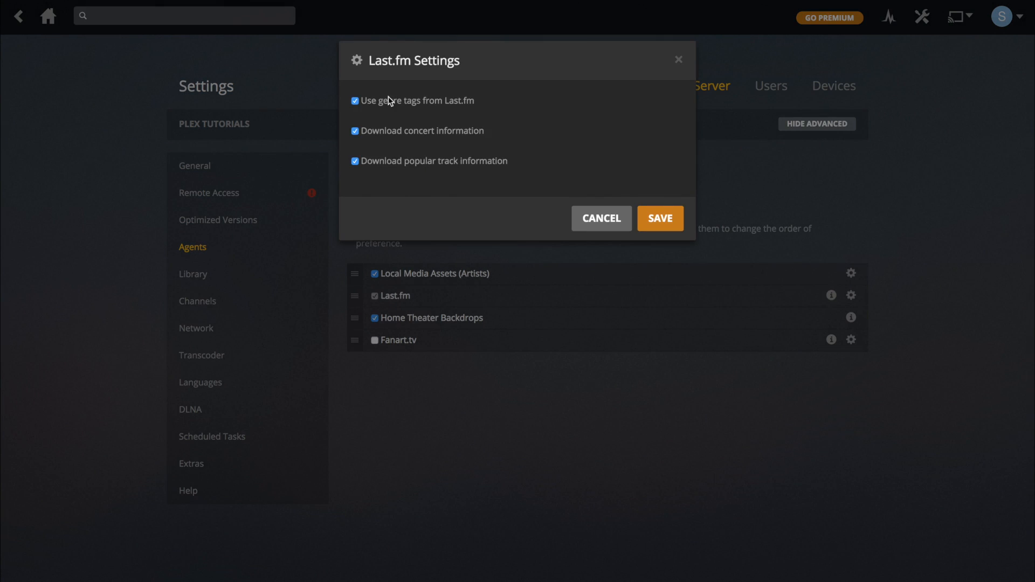
{"action": "left_click", "coordinate": [355, 101]}
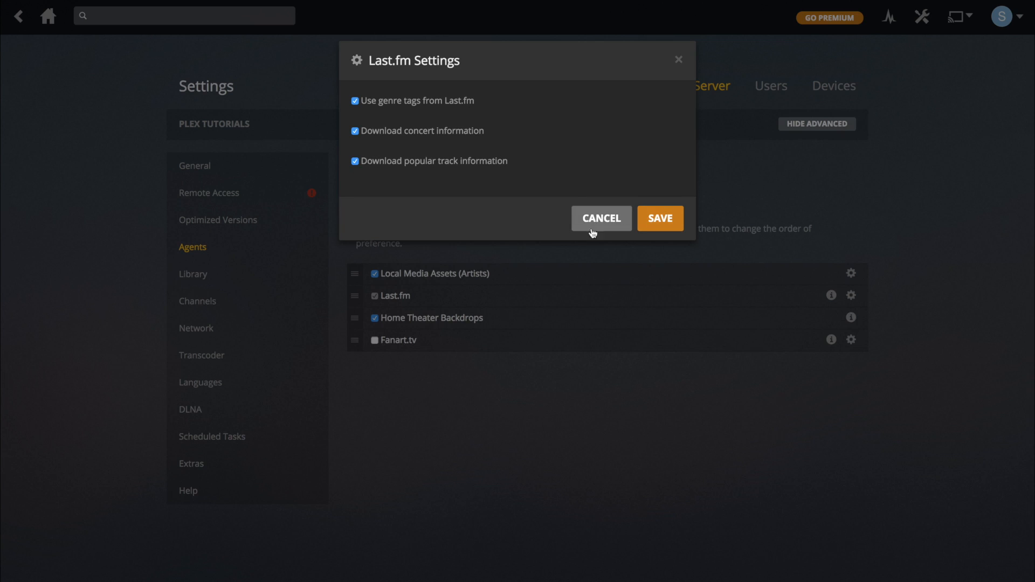
{"action": "left_click", "coordinate": [607, 218]}
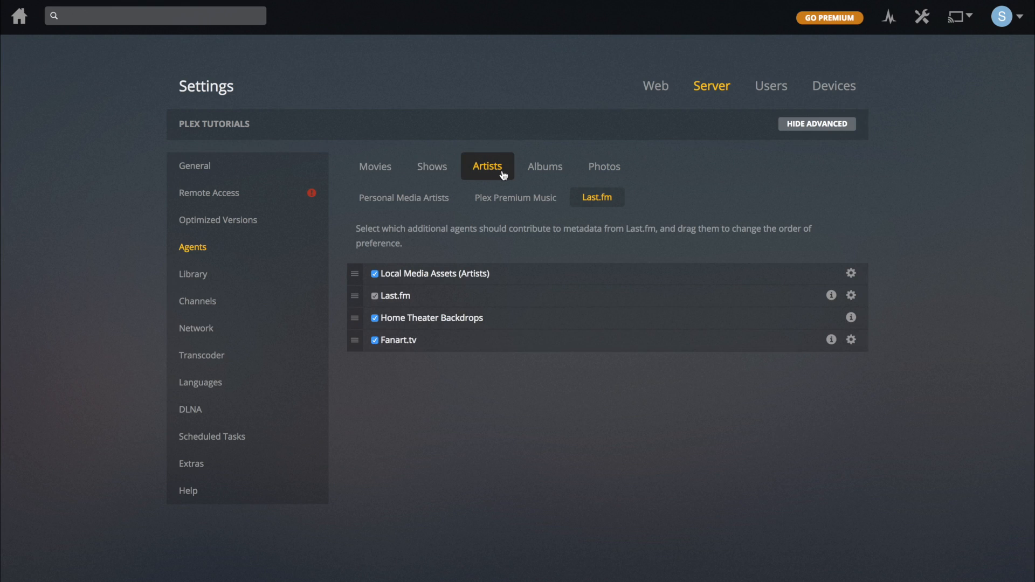
Show the Last.fm agents for albums and view the Last.fm settings, closing them without saving.
{"action": "left_click", "coordinate": [536, 170]}
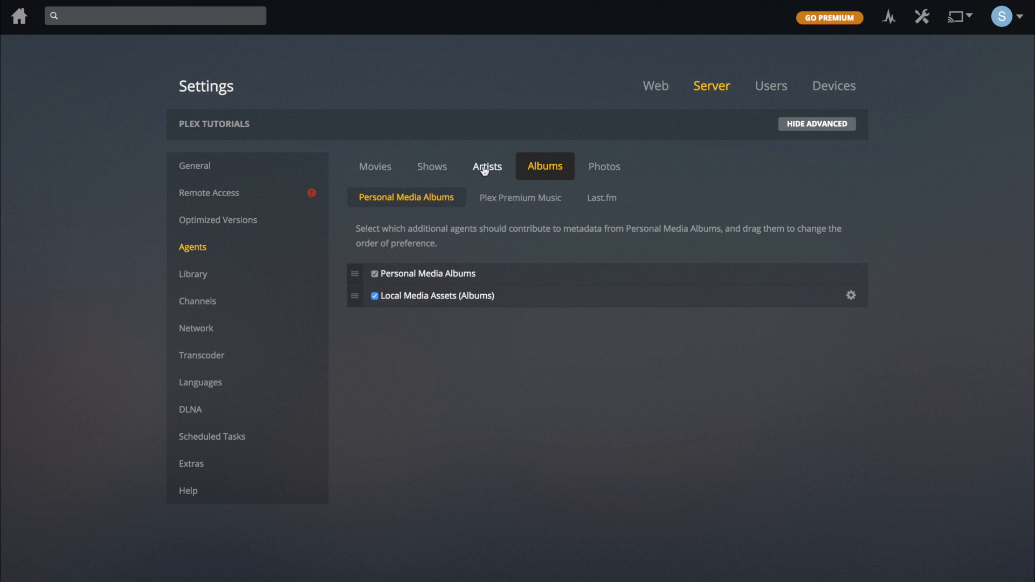
{"action": "left_click", "coordinate": [593, 197]}
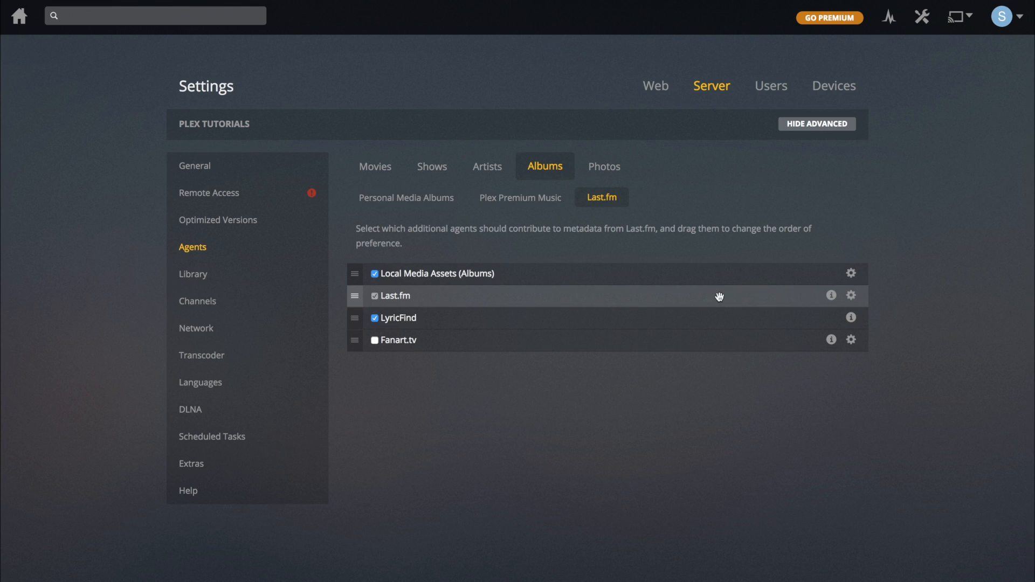
{"action": "left_click", "coordinate": [852, 299]}
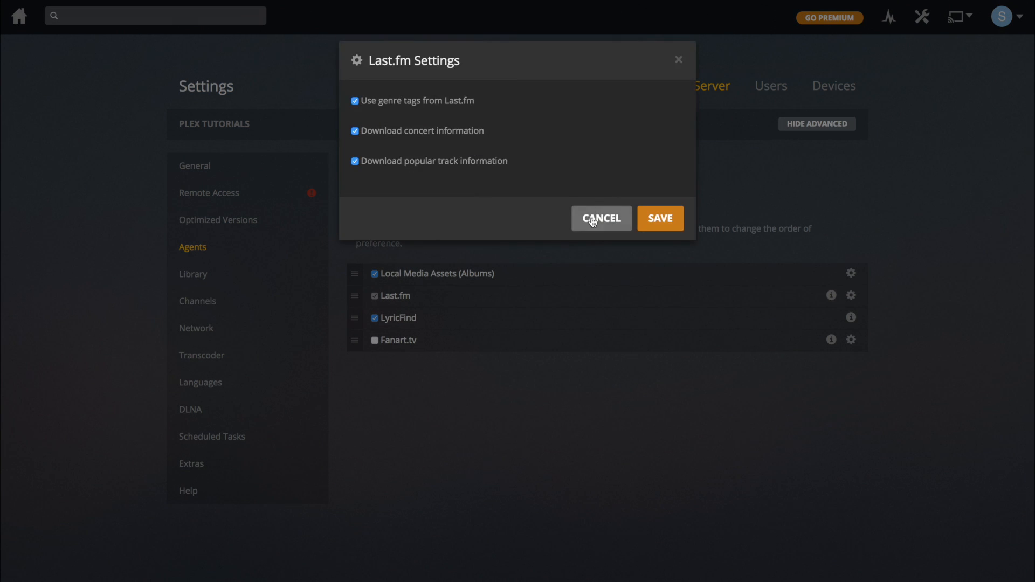
{"action": "left_click", "coordinate": [595, 221]}
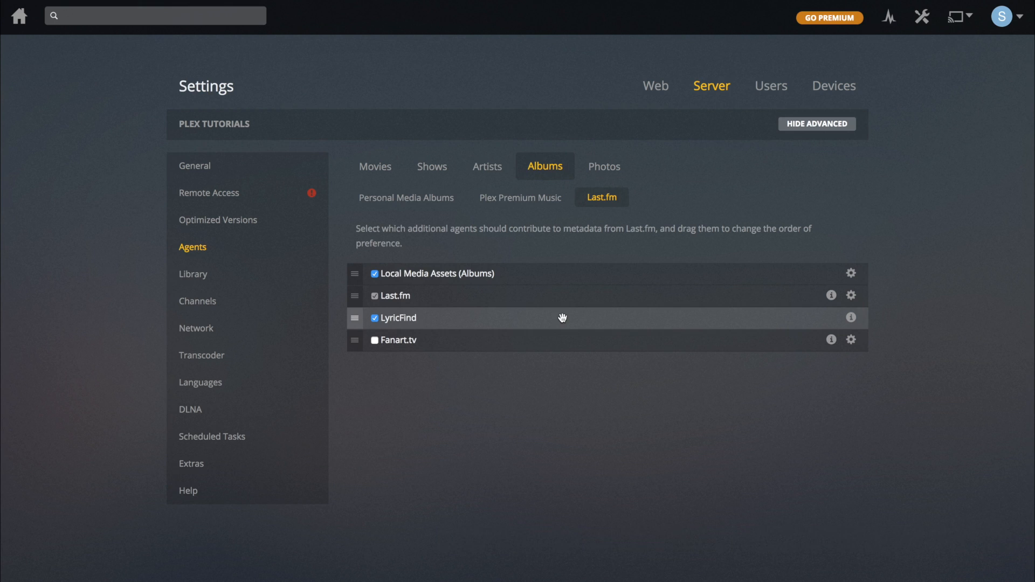
View the agent list for photos and return to the list of movie agents.
{"action": "left_click", "coordinate": [608, 171]}
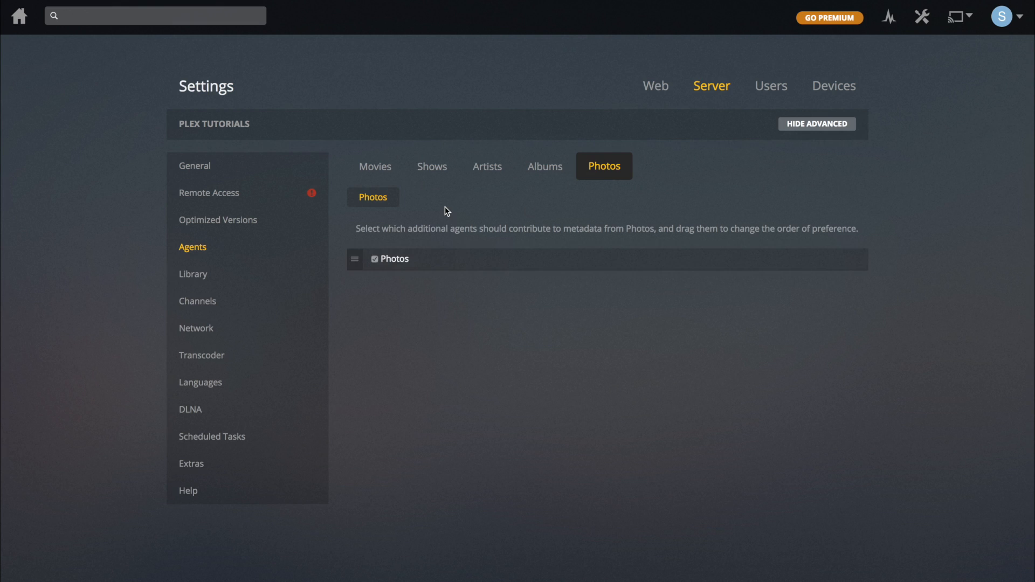
{"action": "left_click", "coordinate": [379, 173]}
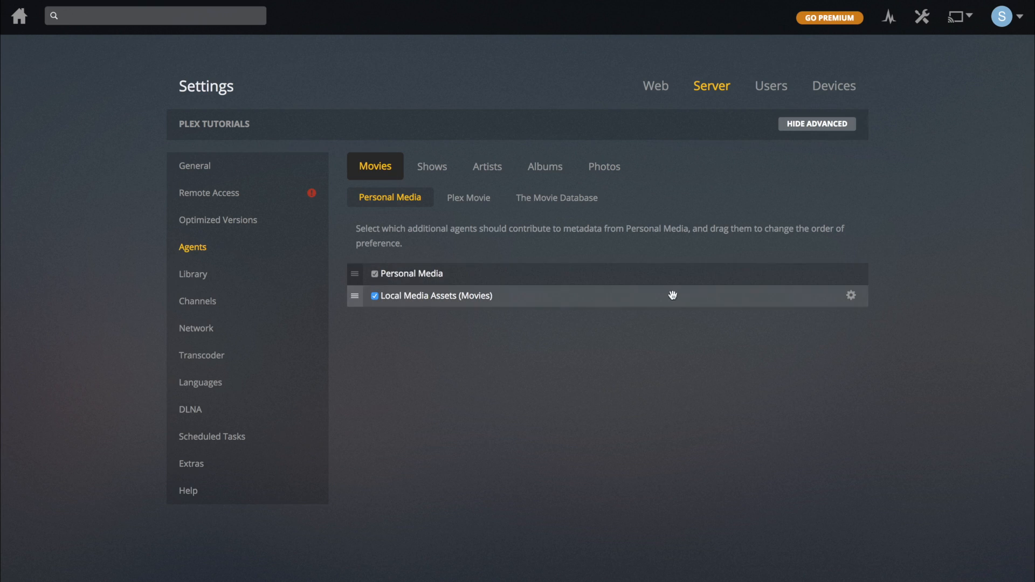